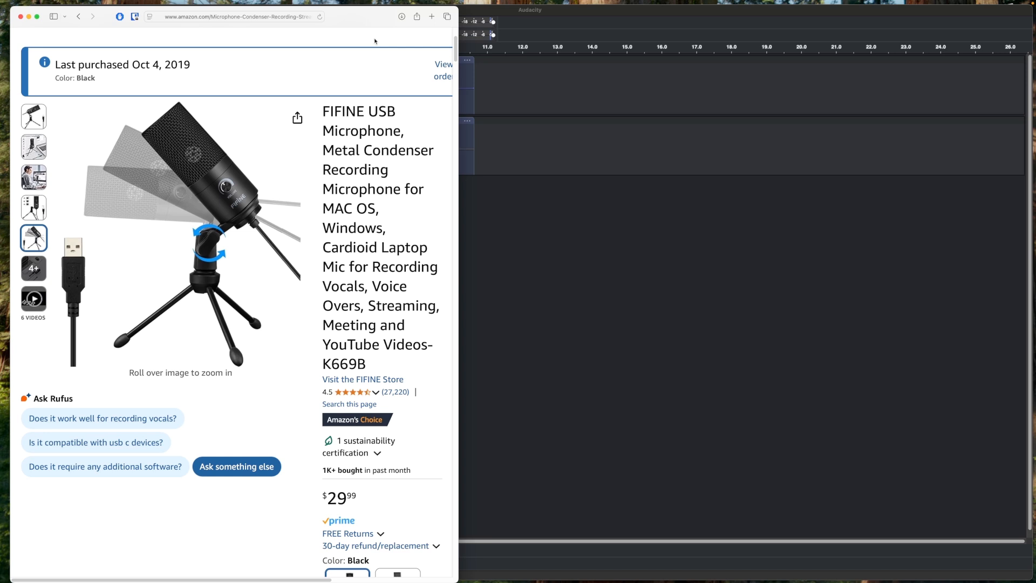
- Return to the audio project and play both recorded tracks from the start to compare them
left_click(599, 152)
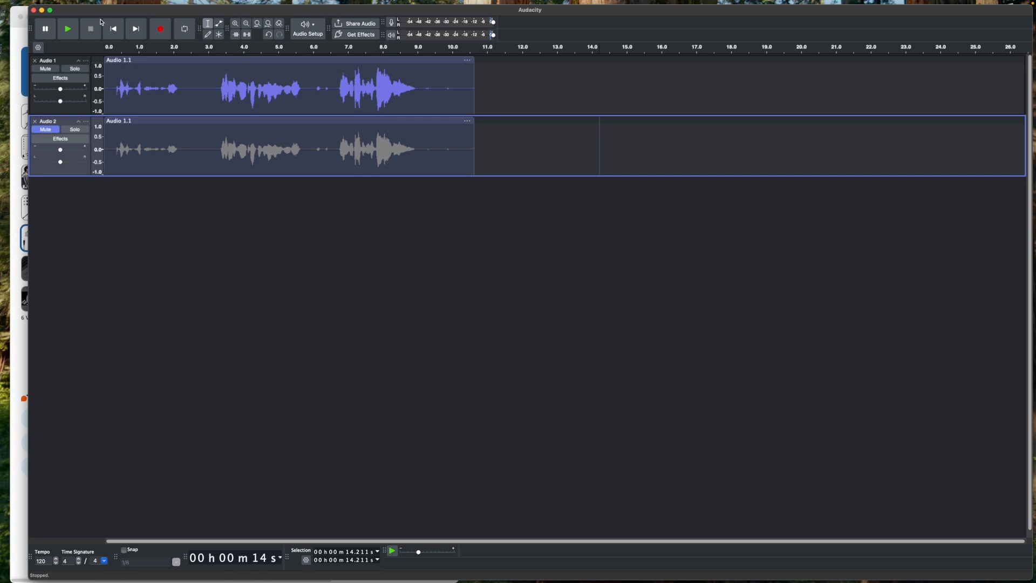
left_click(113, 30)
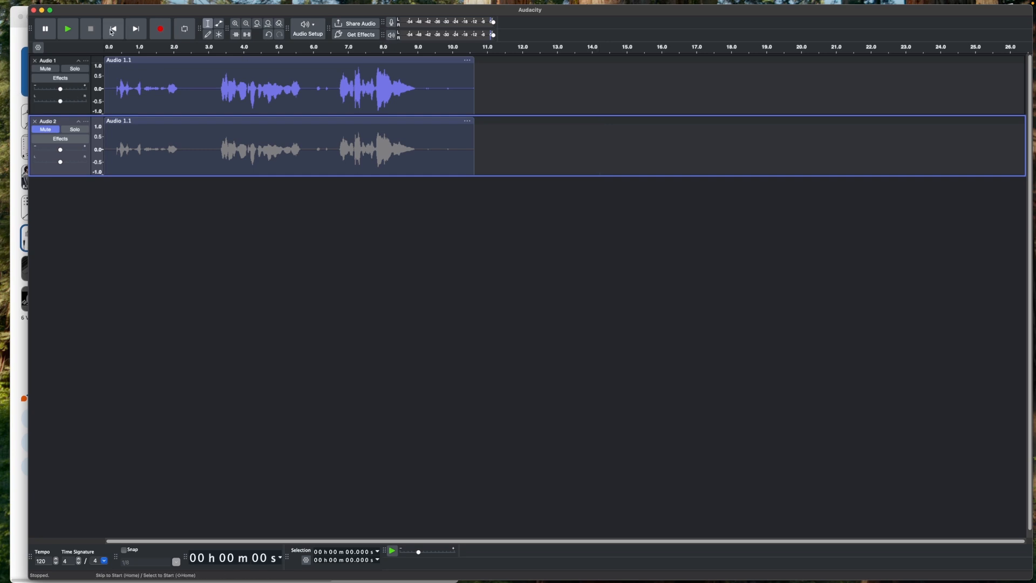
left_click(68, 29)
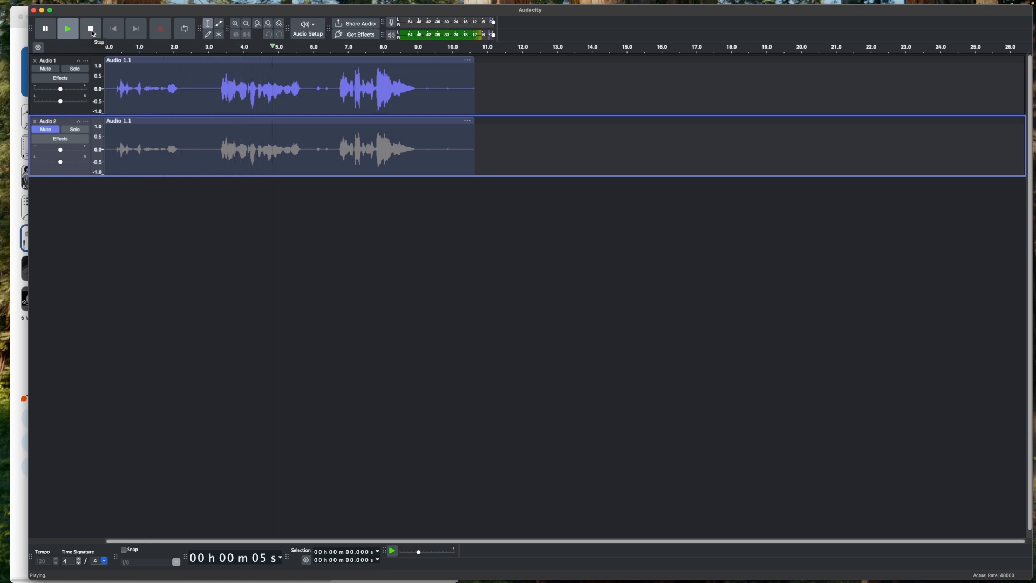
left_click(92, 31)
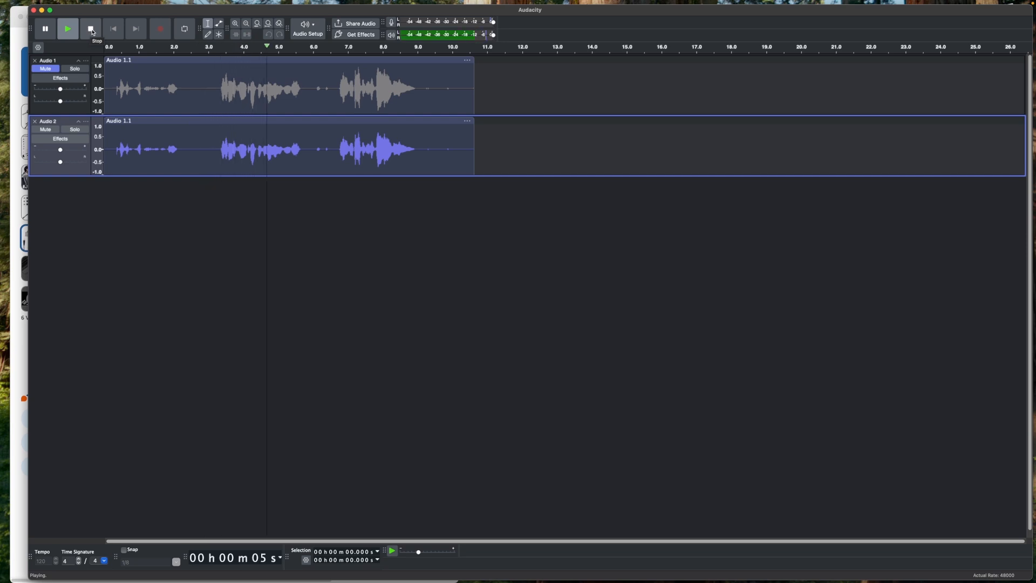
left_click(92, 30)
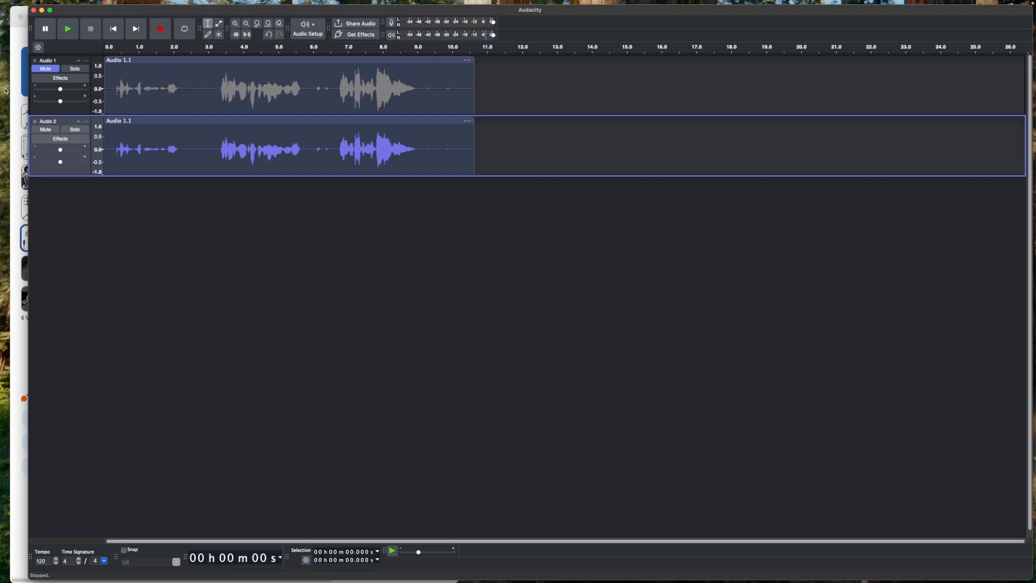
- Mute the second track and unmute the first track
left_click(15, 376)
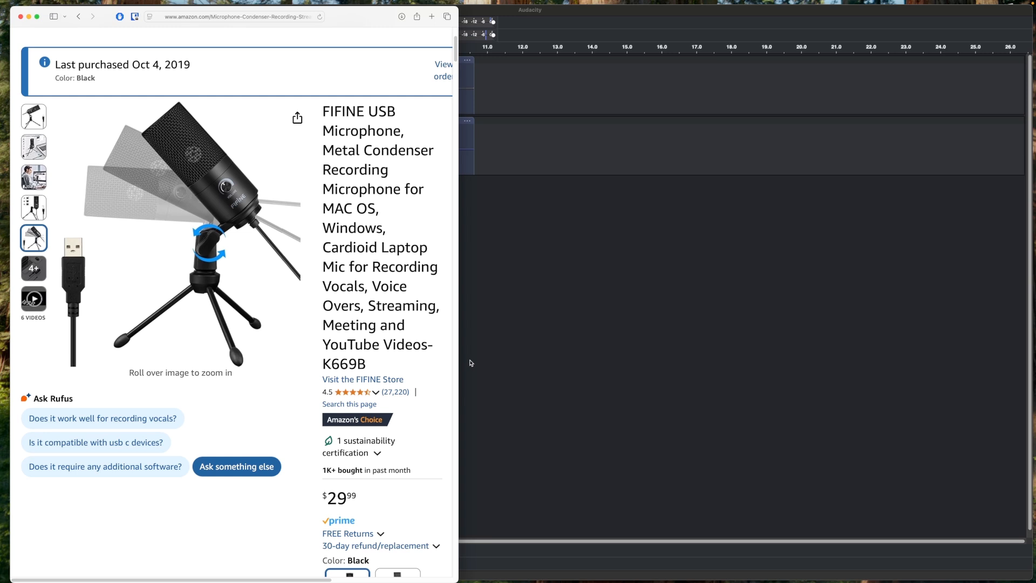
left_click(487, 337)
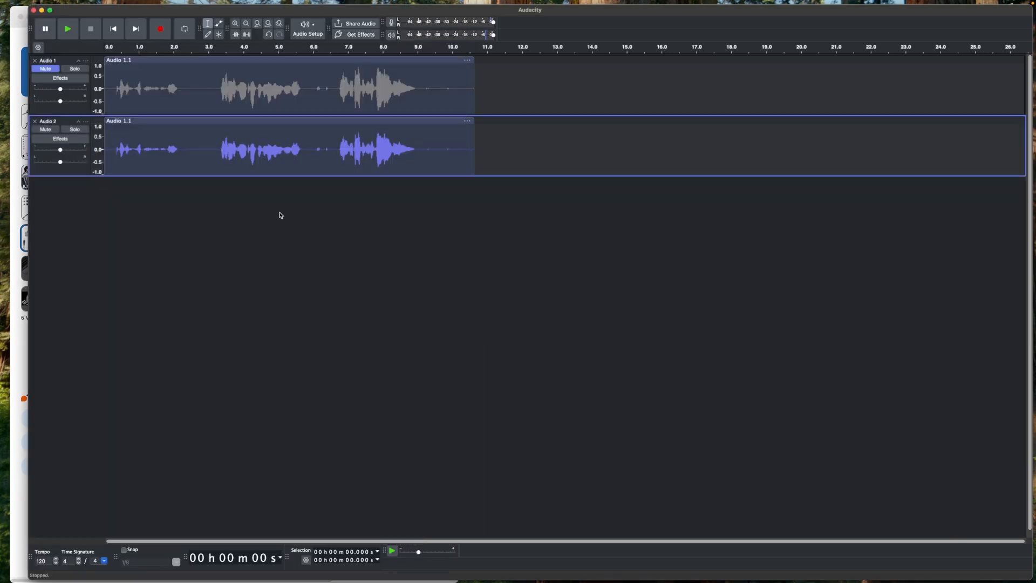
left_click(46, 130)
left_click(46, 131)
left_click(47, 131)
left_click(48, 70)
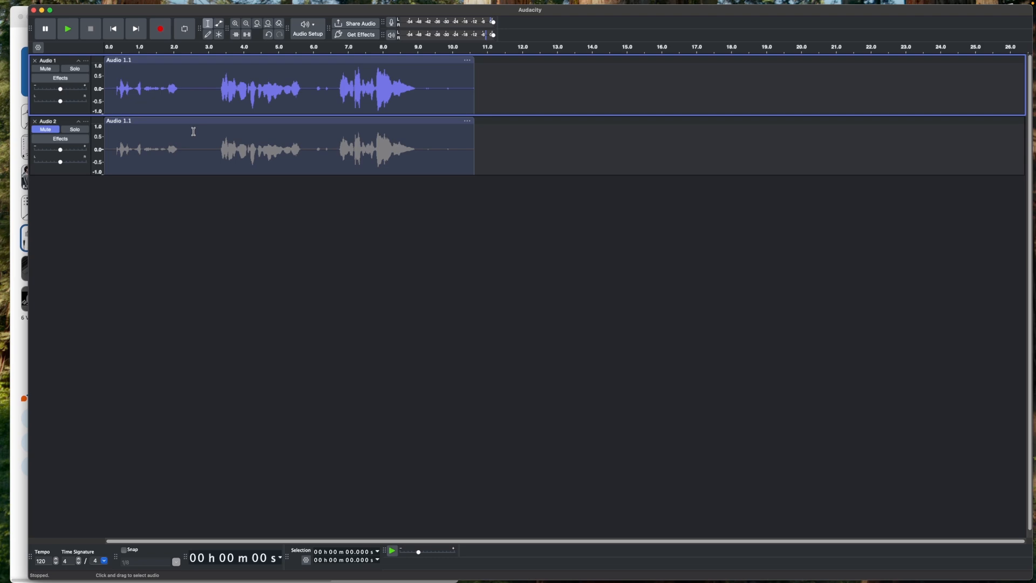
- Check the sound input devices in the system Sound settings, then return to the audio project
key("ctrl+Up")
left_click(357, 200)
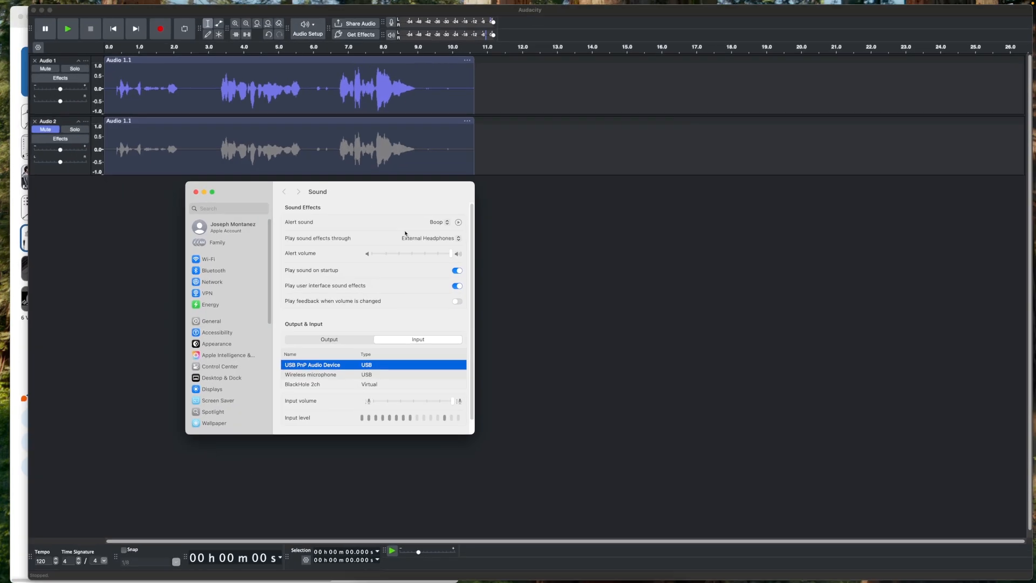
left_click_drag(330, 191, 383, 188)
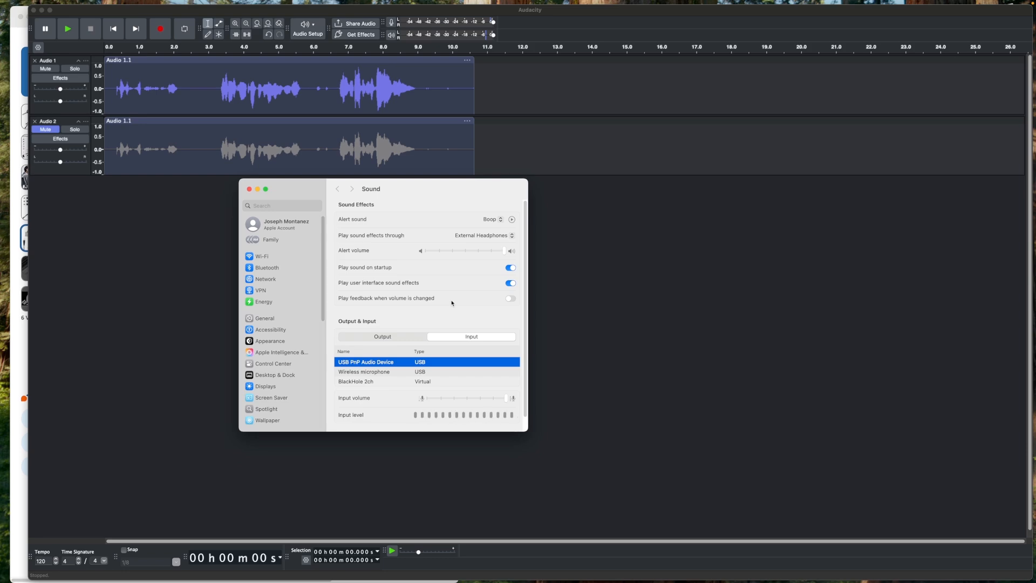
key("ctrl+Up")
left_click(225, 187)
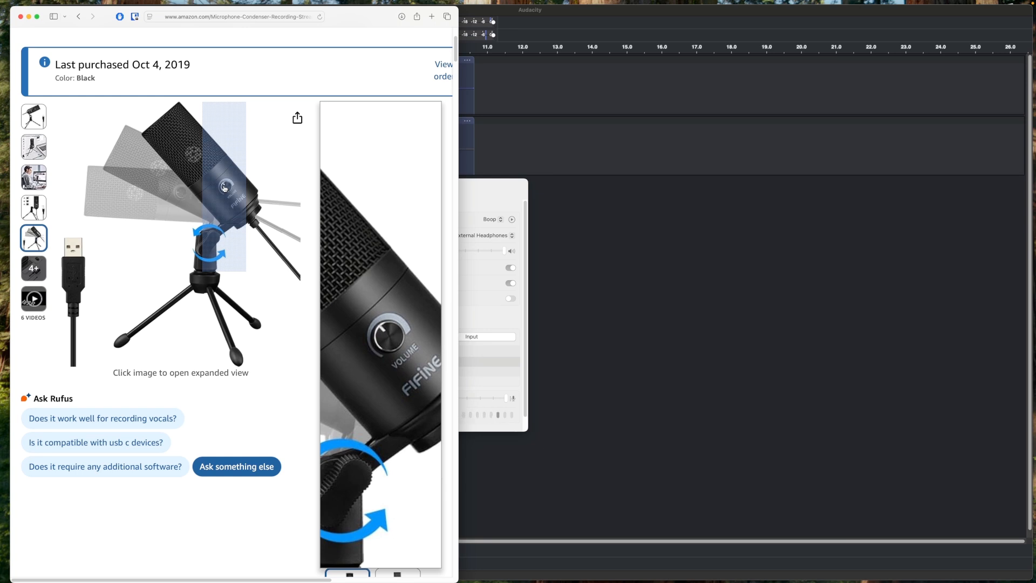
left_click(537, 186)
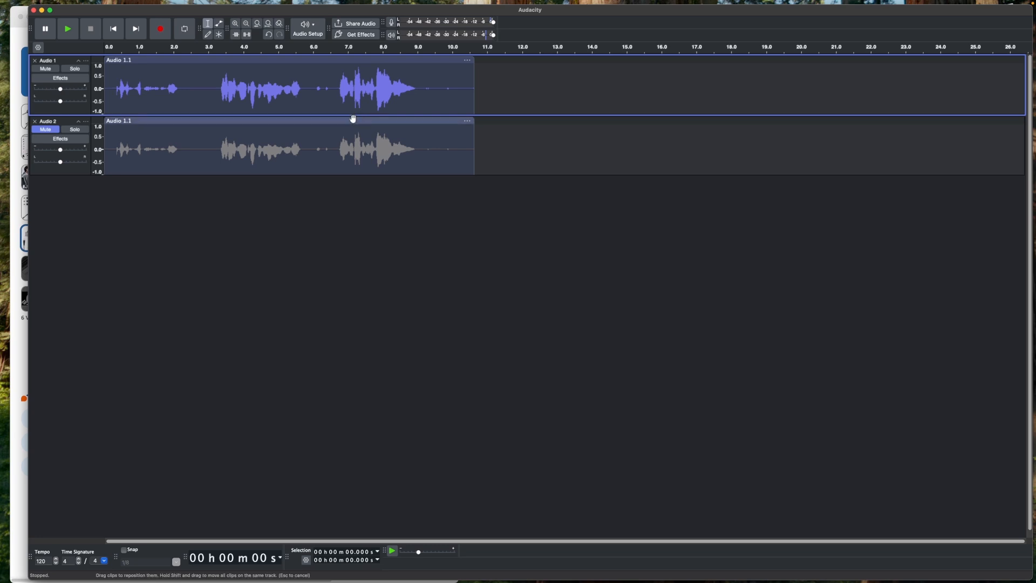
- Select the first track's clip and open Noise Gate, setting level reduction to -100 dB
left_click(238, 57)
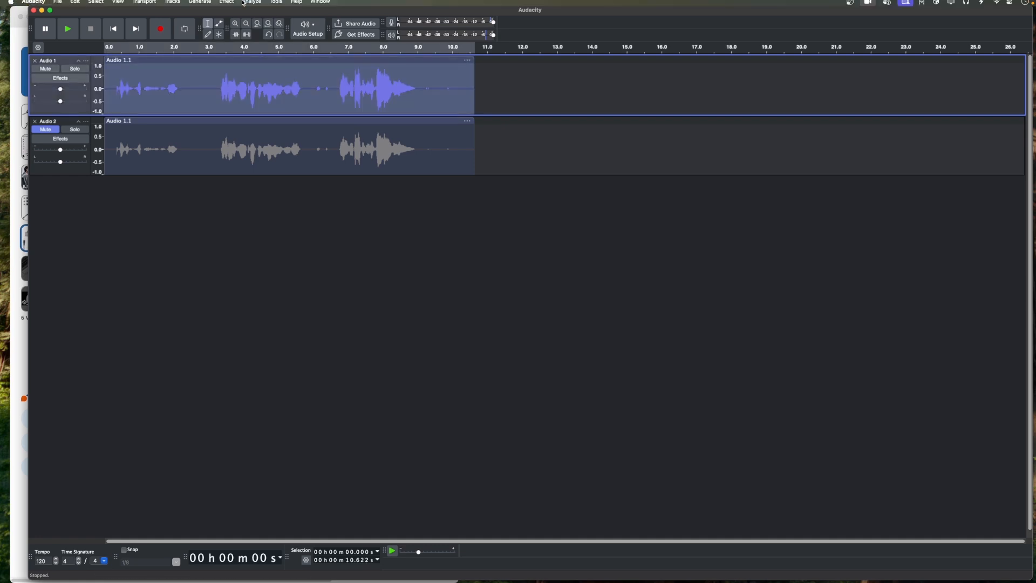
left_click(226, 5)
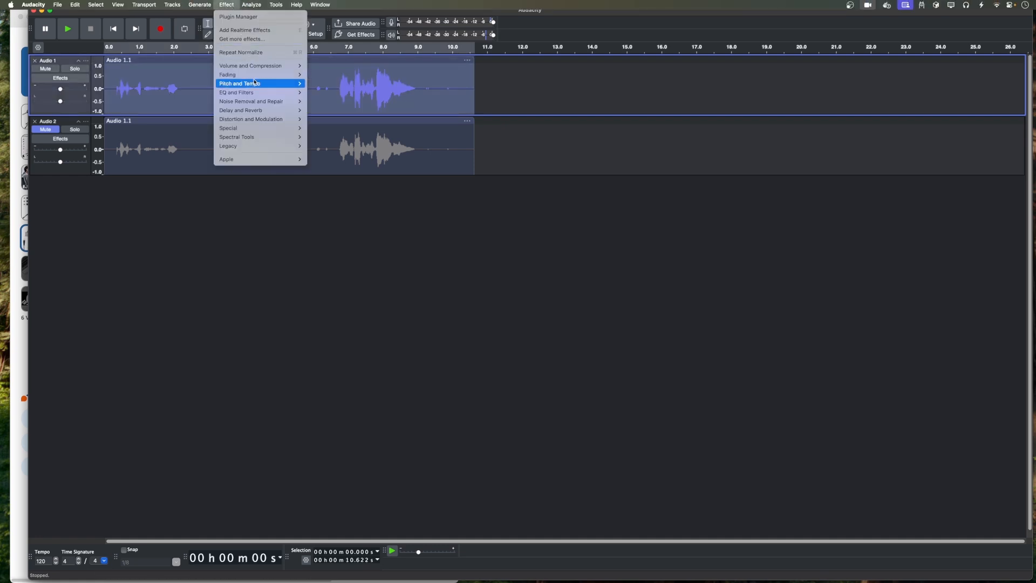
mouse_move(260, 103)
left_click(335, 116)
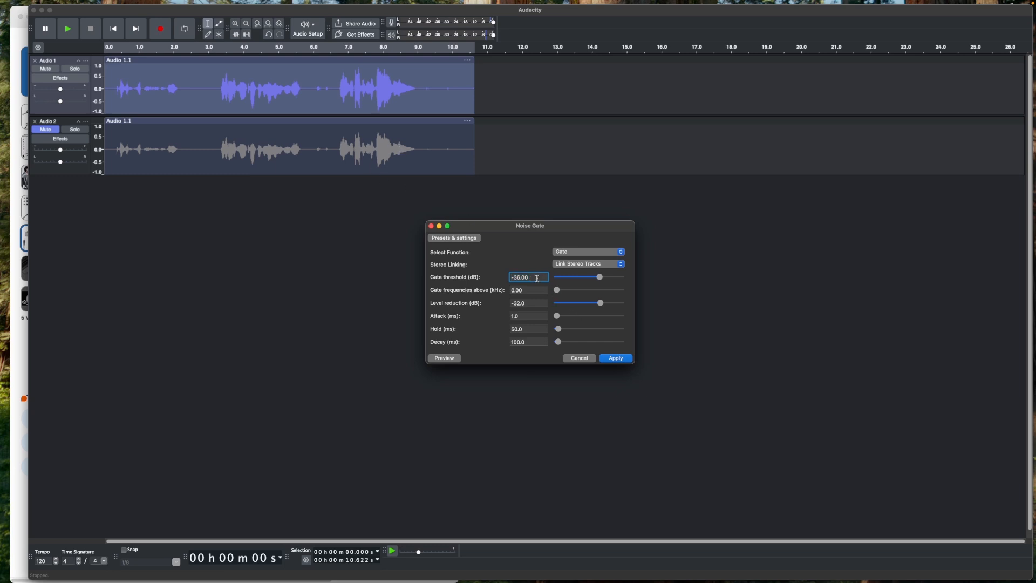
left_click(531, 304)
left_click(532, 316)
left_click_drag(601, 303, 382, 302)
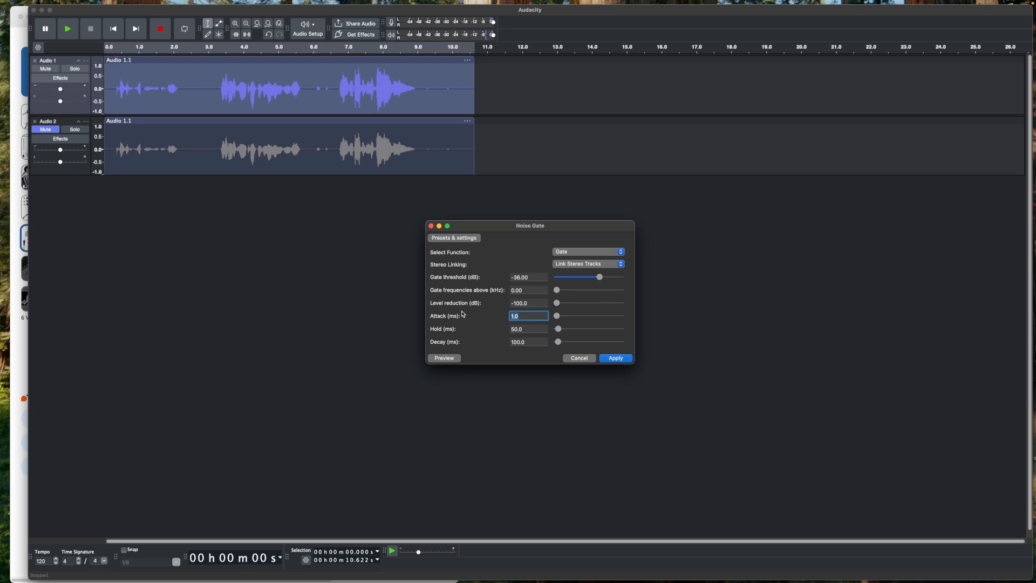
- Preview and adjust the Noise Gate level reduction with a -36 dB threshold, then apply it
left_click(534, 276)
left_click(535, 276)
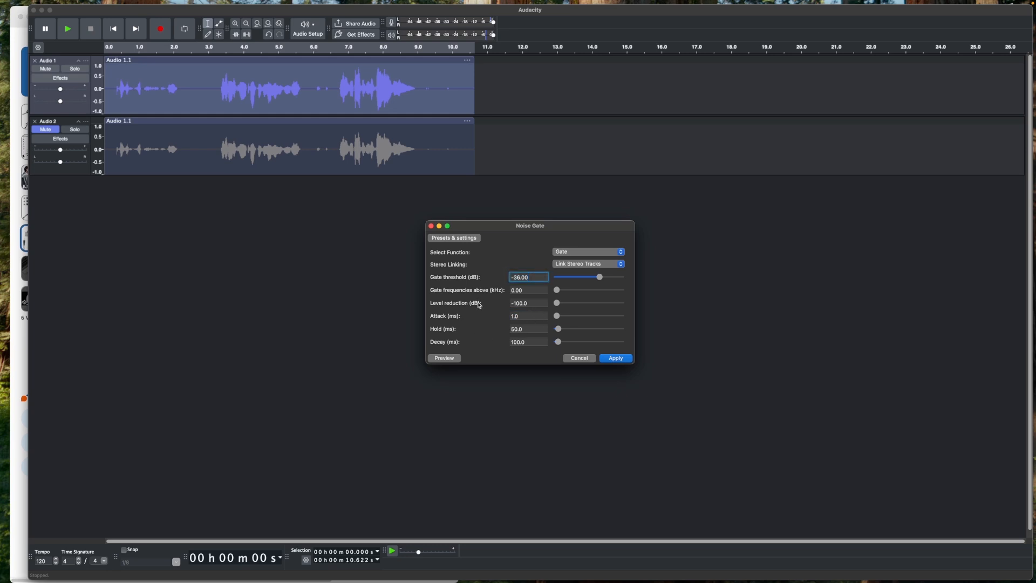
left_click(452, 358)
left_click(537, 302)
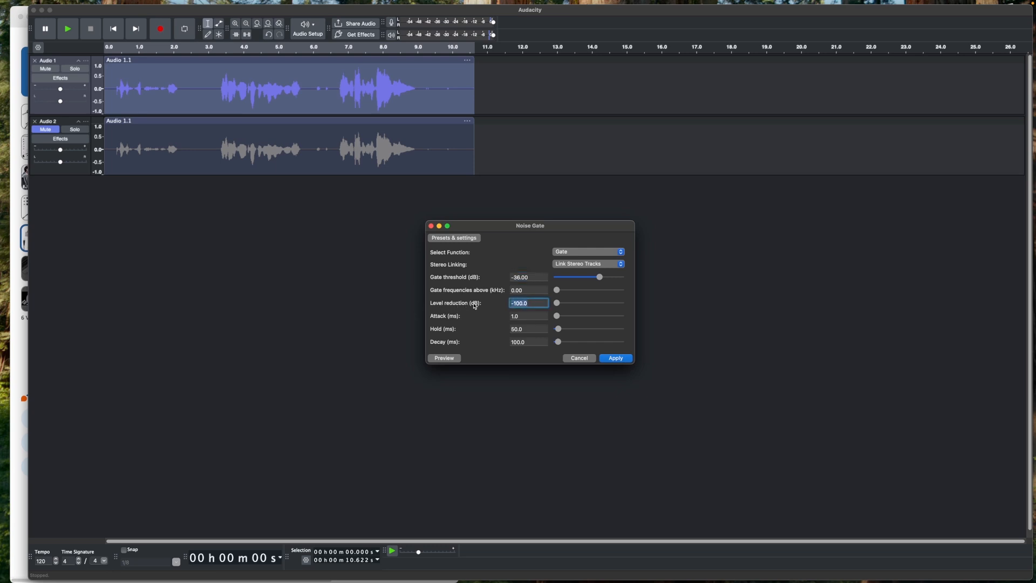
left_click(535, 277)
left_click_drag(559, 304, 599, 304)
left_click(452, 361)
left_click_drag(530, 303, 513, 303)
left_click_drag(599, 303, 602, 306)
left_click_drag(602, 306, 602, 306)
mouse_move(603, 304)
left_mouse_down()
mouse_move(573, 305)
mouse_move(601, 311)
left_mouse_up()
left_click(616, 358)
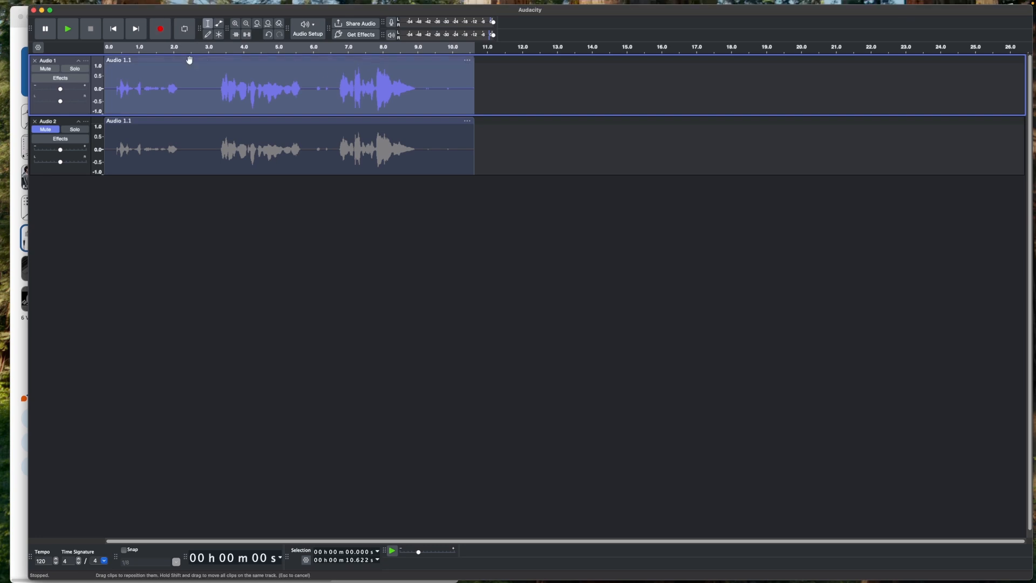
- Normalize the first track's clip, editing the peak amplitude target before applying
left_click(226, 4)
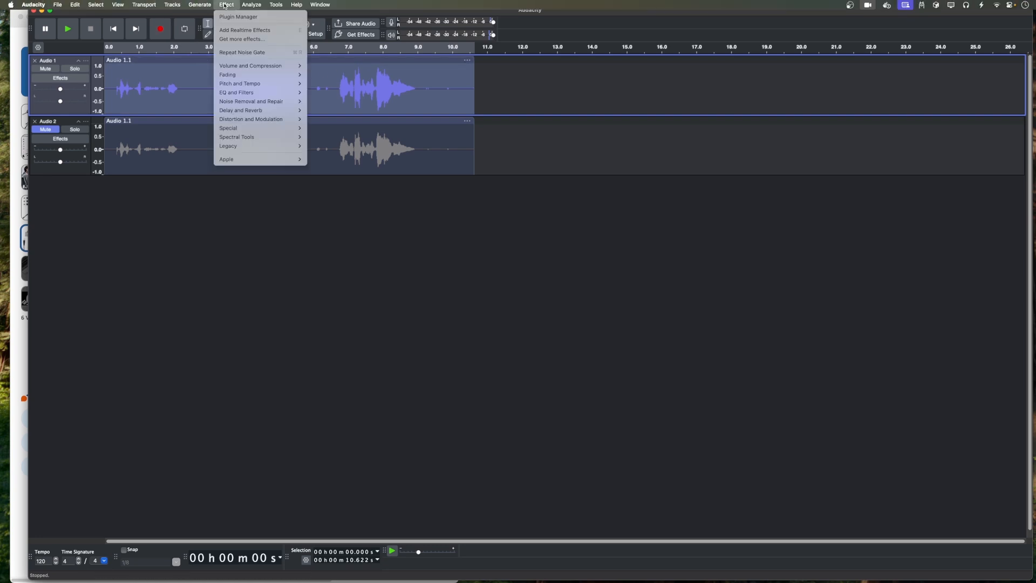
mouse_move(254, 66)
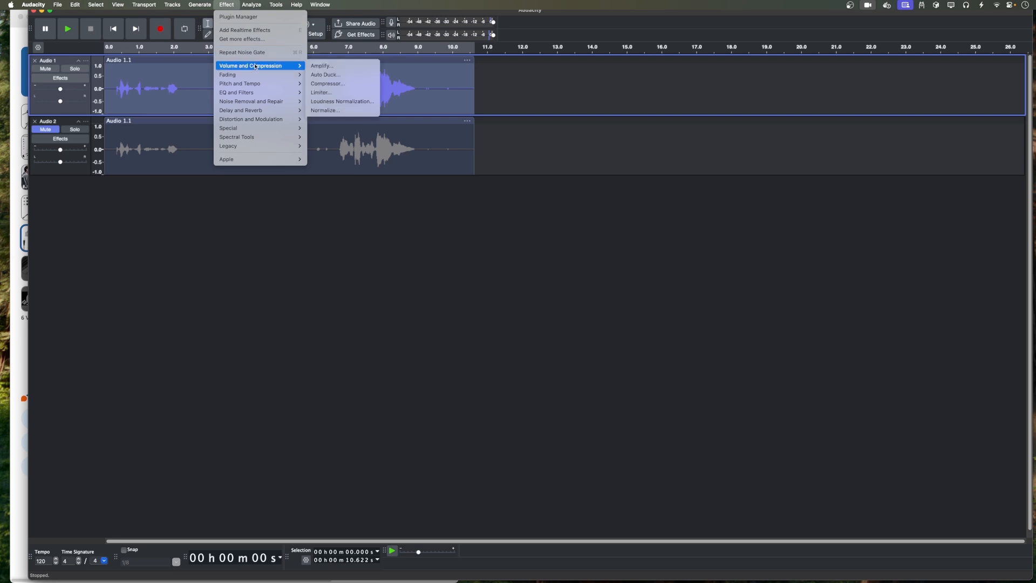
left_click(345, 111)
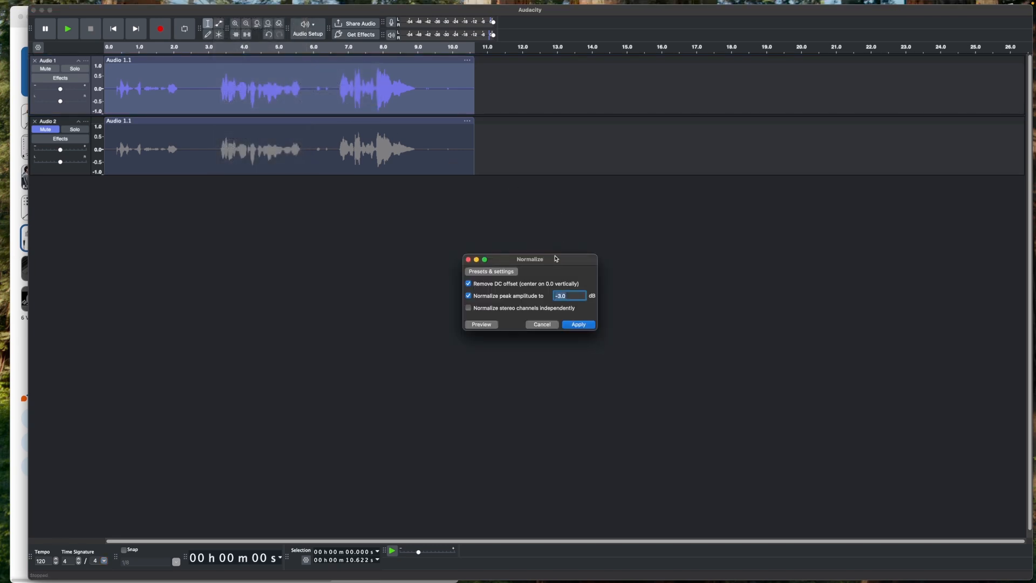
left_click(557, 295)
key("BackSpace")
left_click(578, 326)
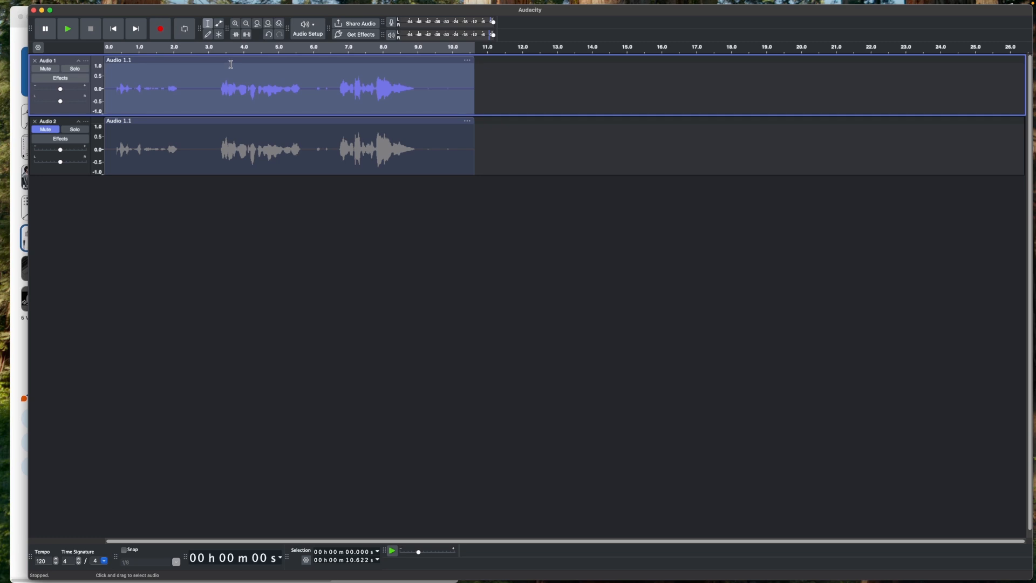
- Play back the processed first track
left_click(69, 38)
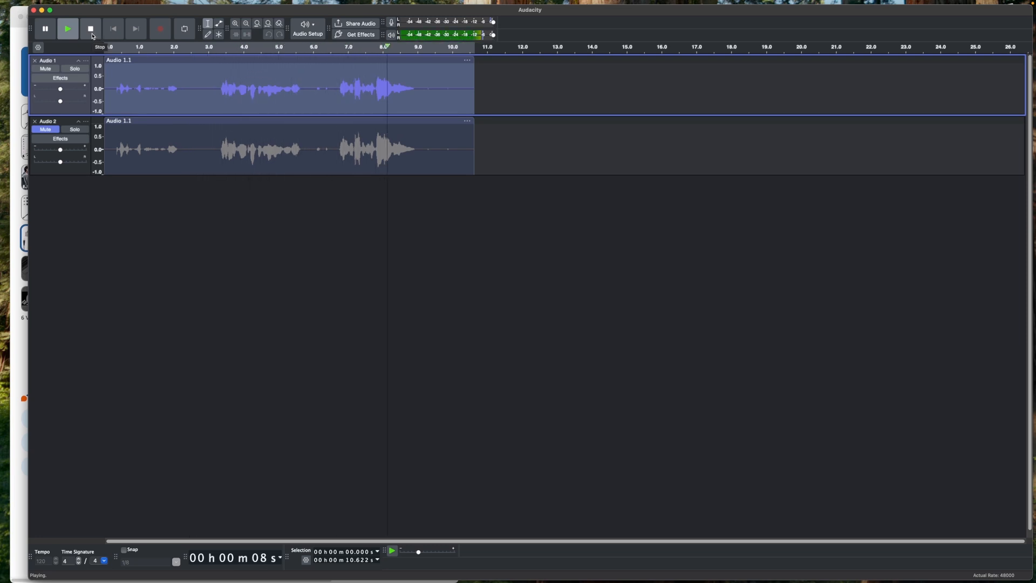
left_click(92, 35)
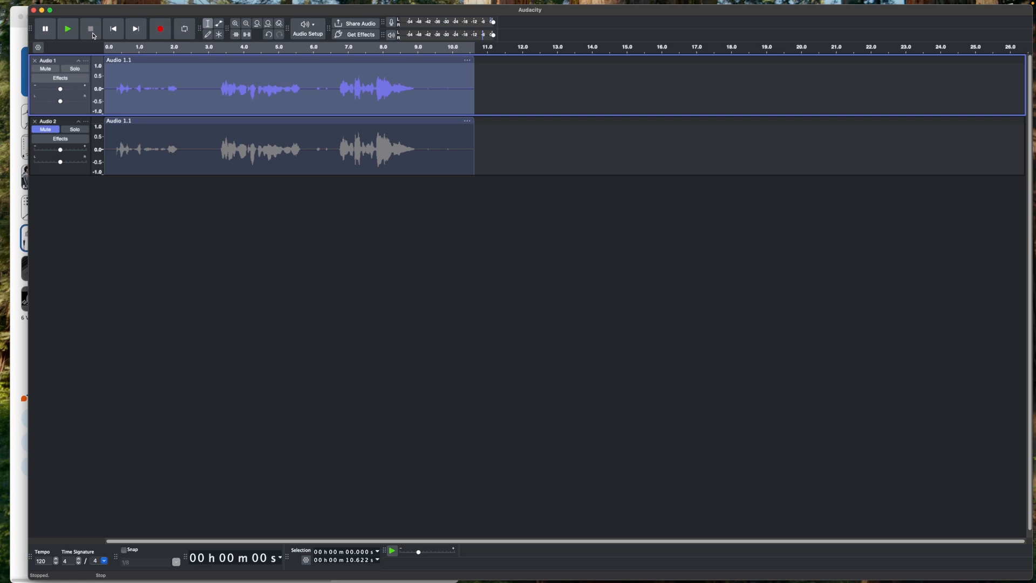
- Open Noise Reduction and capture a noise profile from the selected clip
left_click(225, 5)
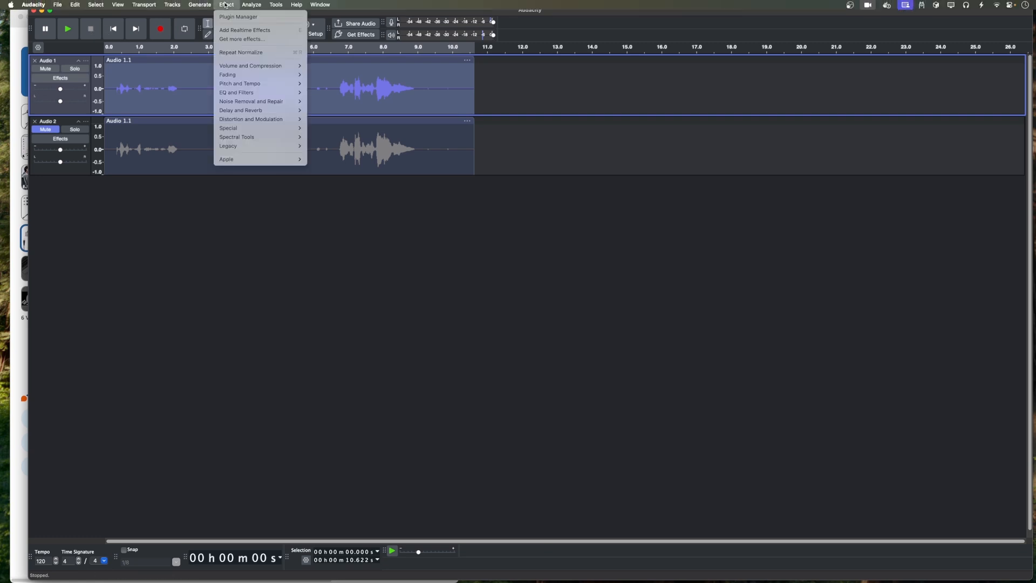
mouse_move(264, 87)
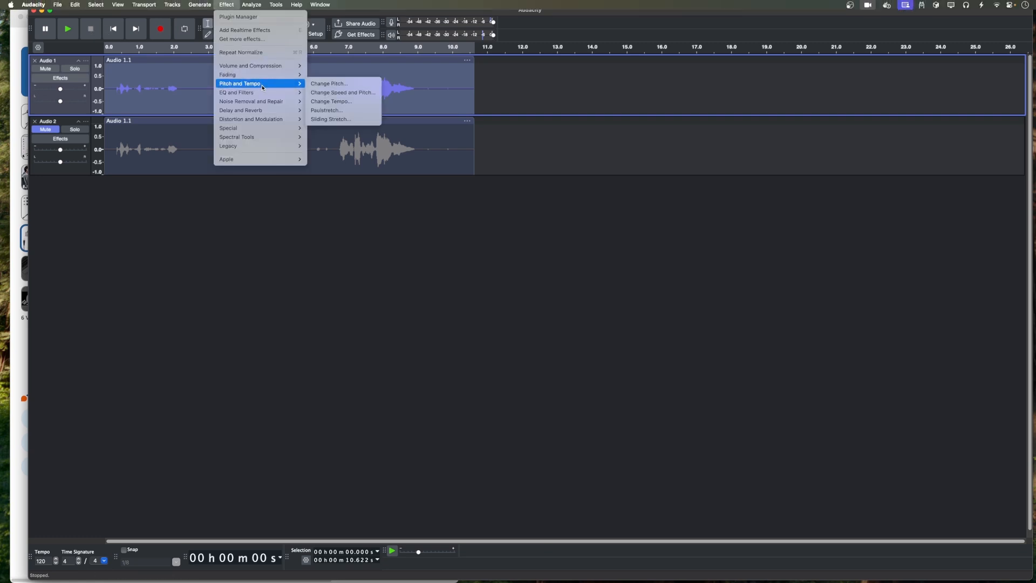
left_click(346, 131)
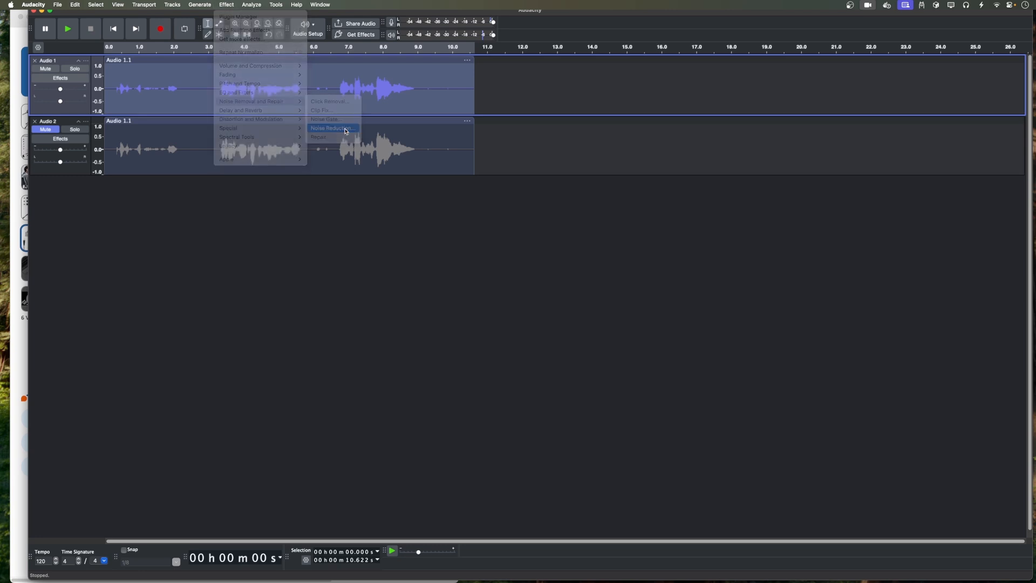
left_click(521, 251)
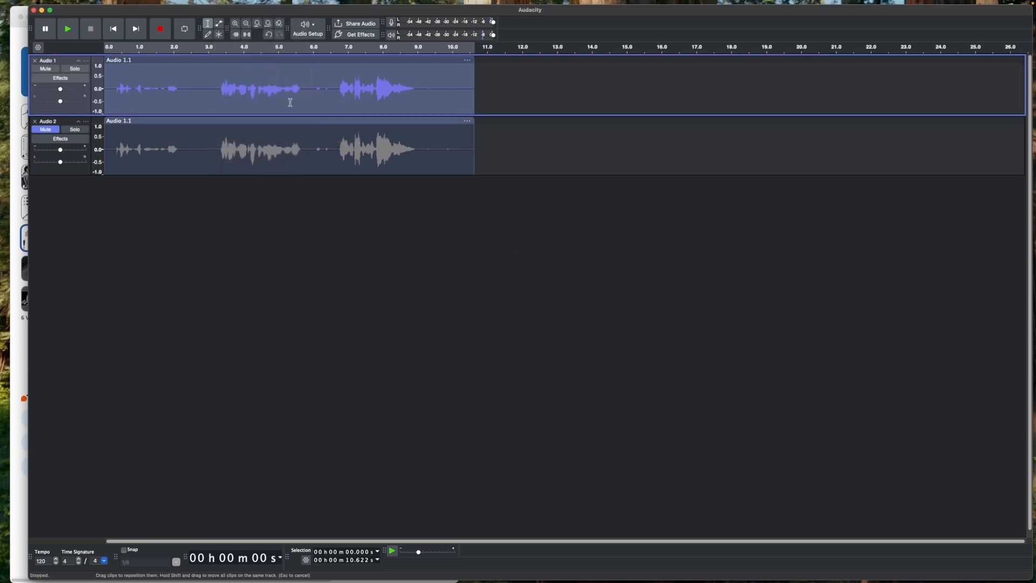
- Apply Noise Reduction to the selected clip
left_click(194, 4)
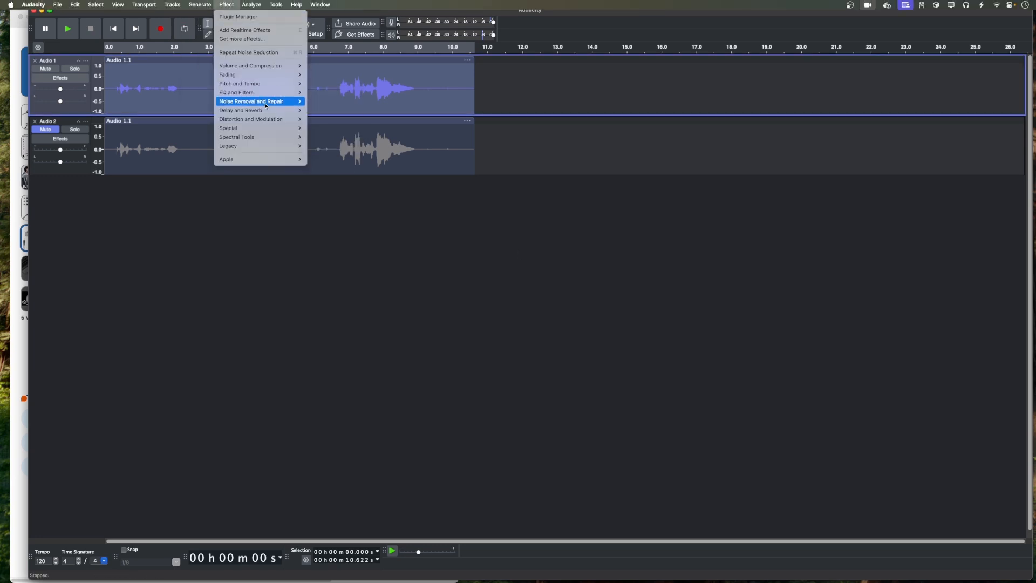
mouse_move(265, 102)
left_click(337, 129)
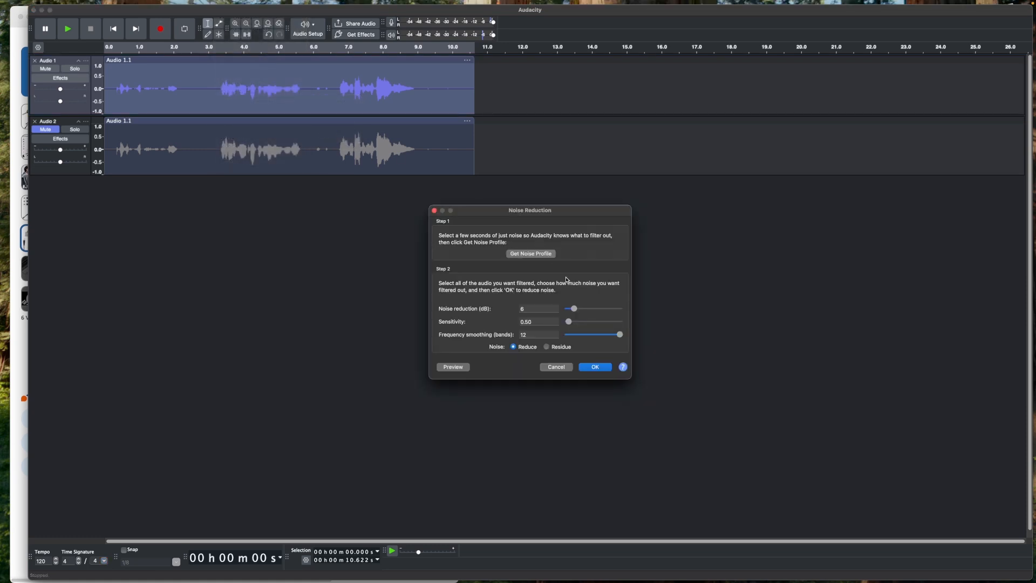
left_click(536, 310)
key("Tab")
key("Tab")
left_click(605, 368)
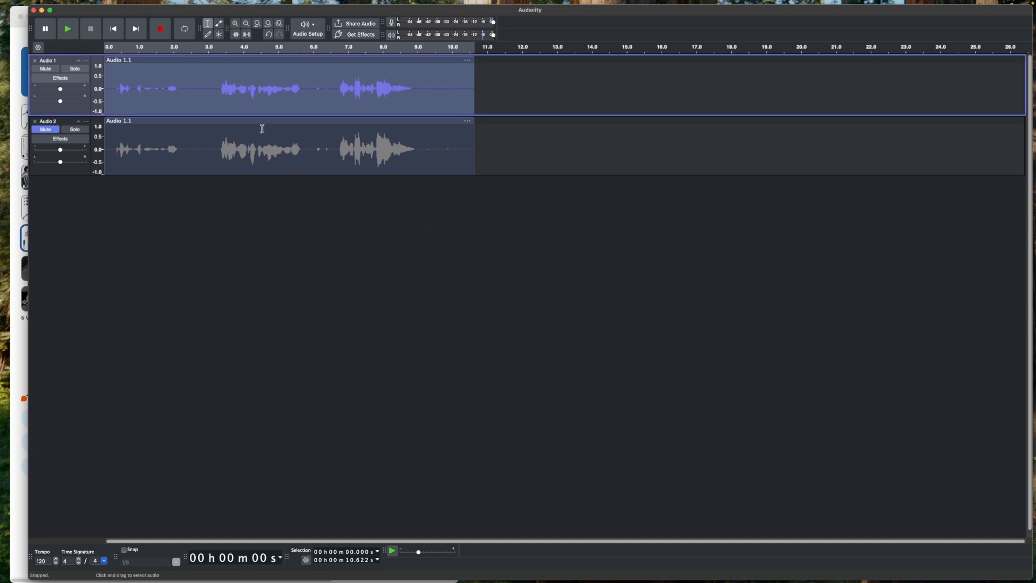
- Normalize the clip again with peak amplitude set to -6.0 dB
left_click(200, 4)
mouse_move(226, 5)
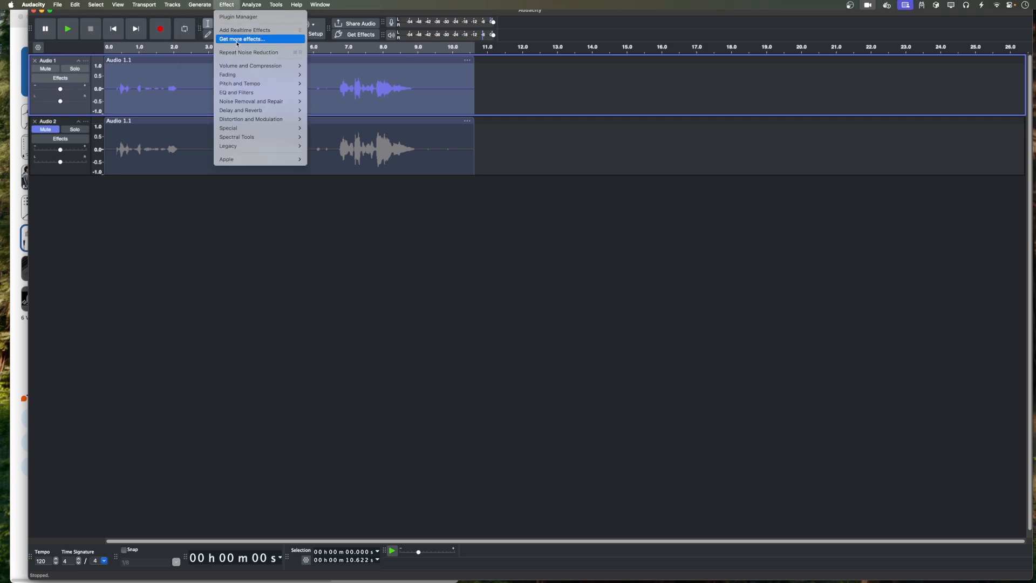
mouse_move(249, 65)
left_click(342, 111)
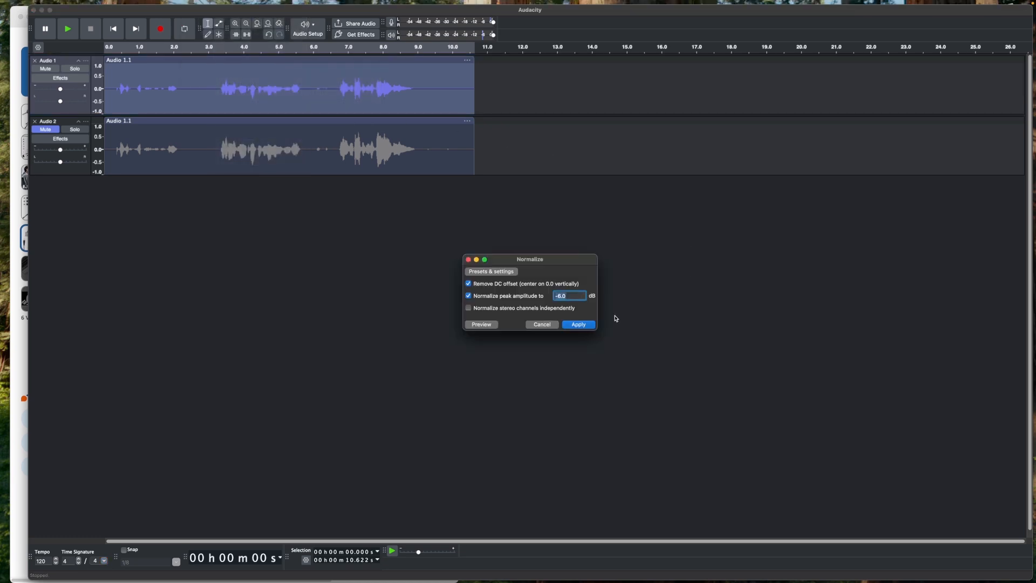
left_click(587, 326)
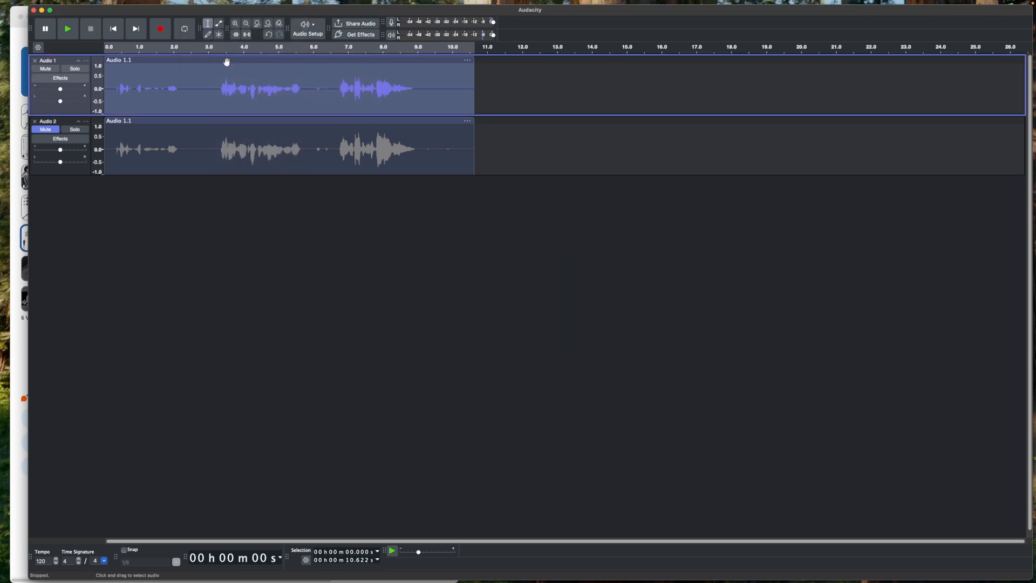
- Open Noise Reduction and capture a new noise profile from the selected clip
left_click(227, 4)
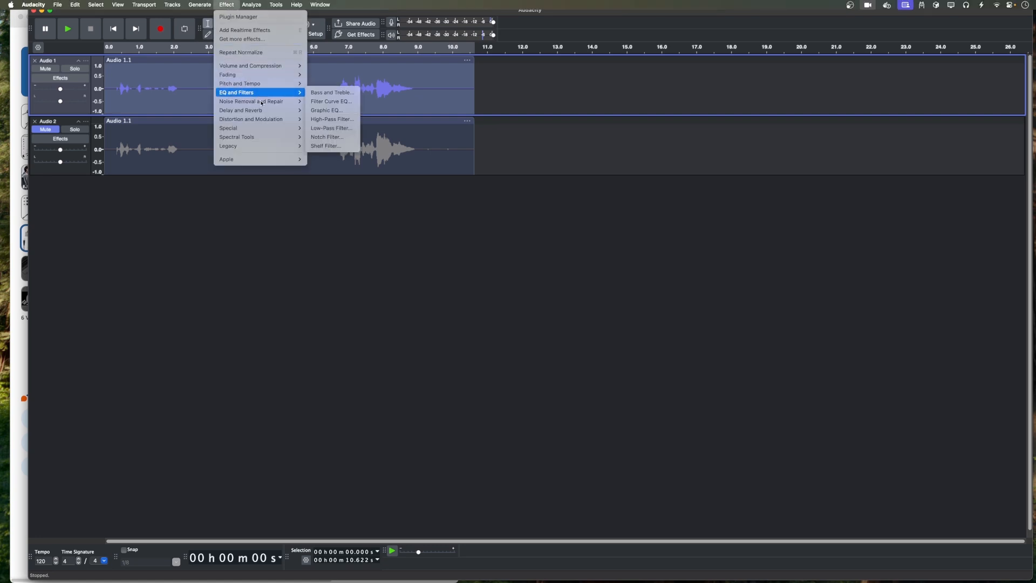
mouse_move(259, 102)
left_click(343, 128)
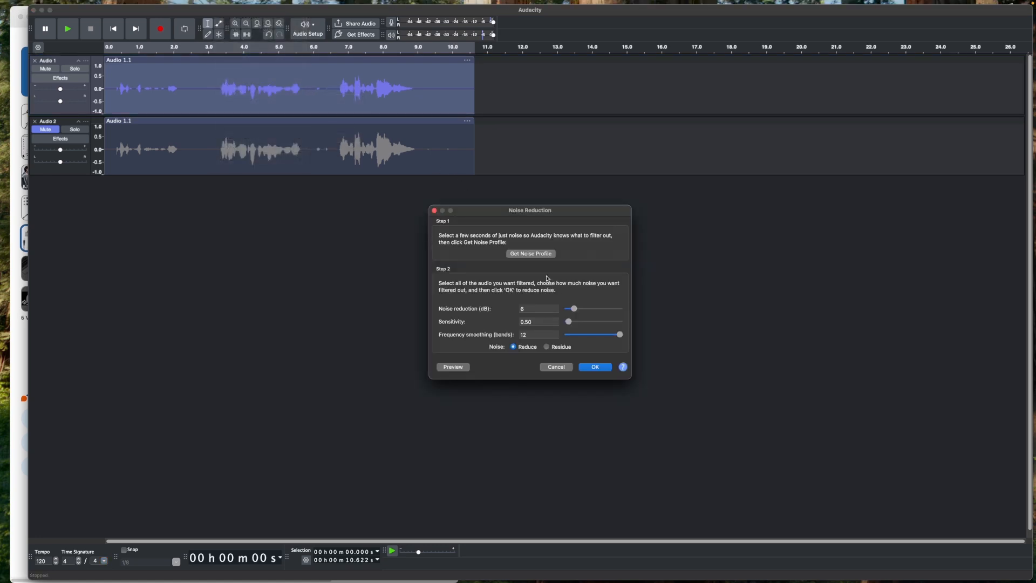
left_click(531, 258)
- Try to apply the Repair effect to the selected clip
left_click(195, 4)
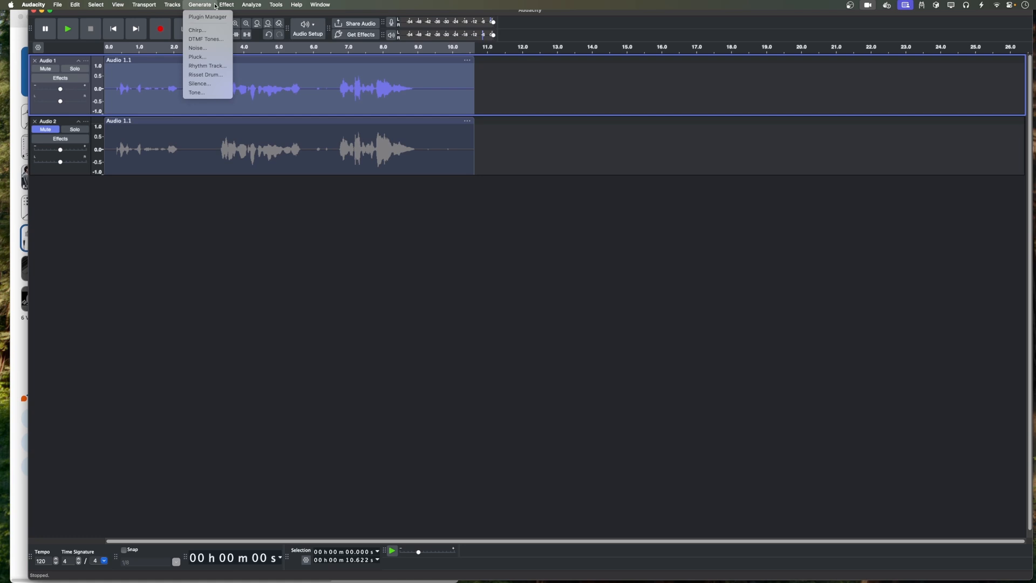
mouse_move(258, 101)
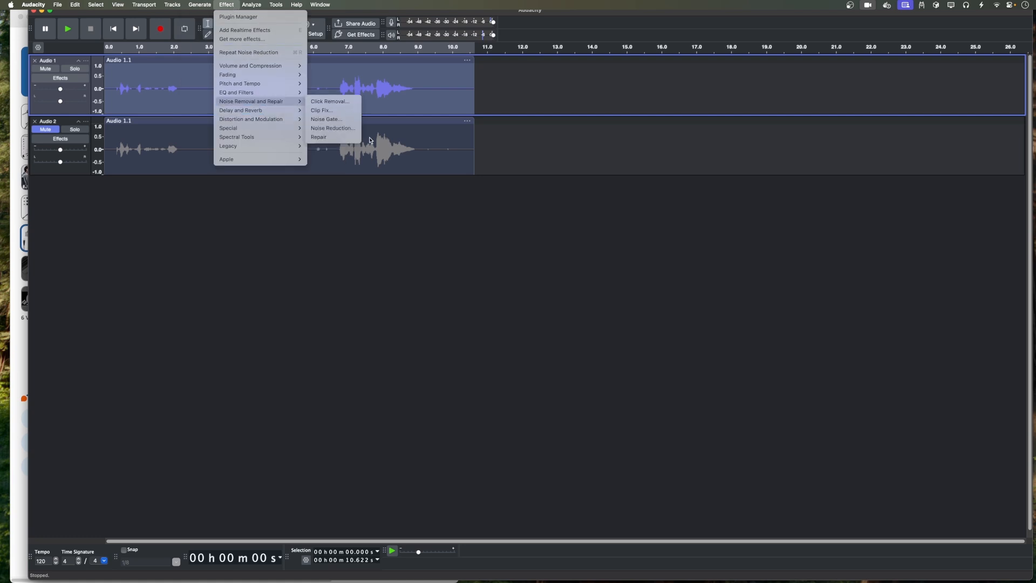
left_click(335, 137)
key("Return")
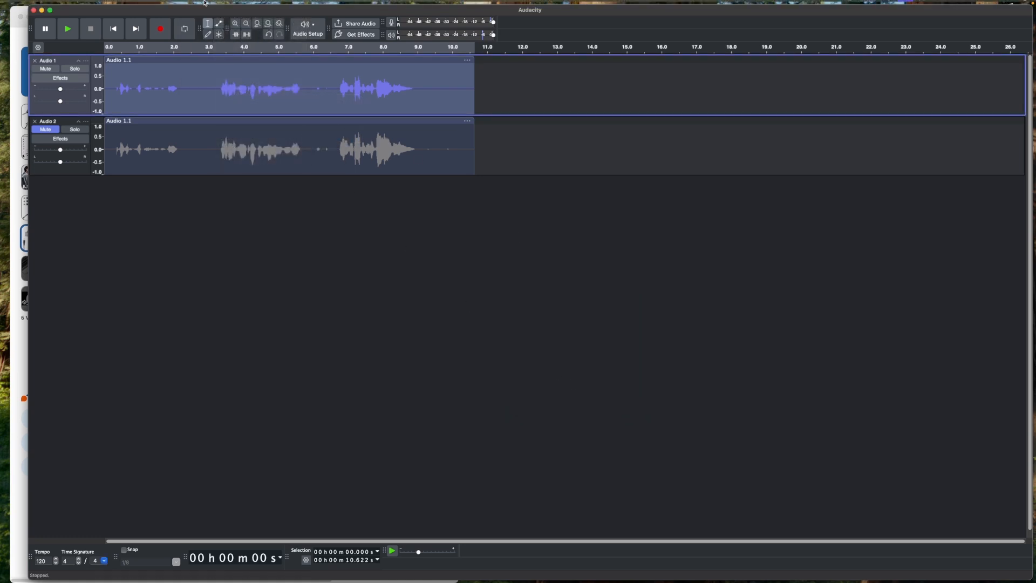
- Apply Noise Reduction to the selected clip with the captured profile
left_click(226, 4)
mouse_move(261, 102)
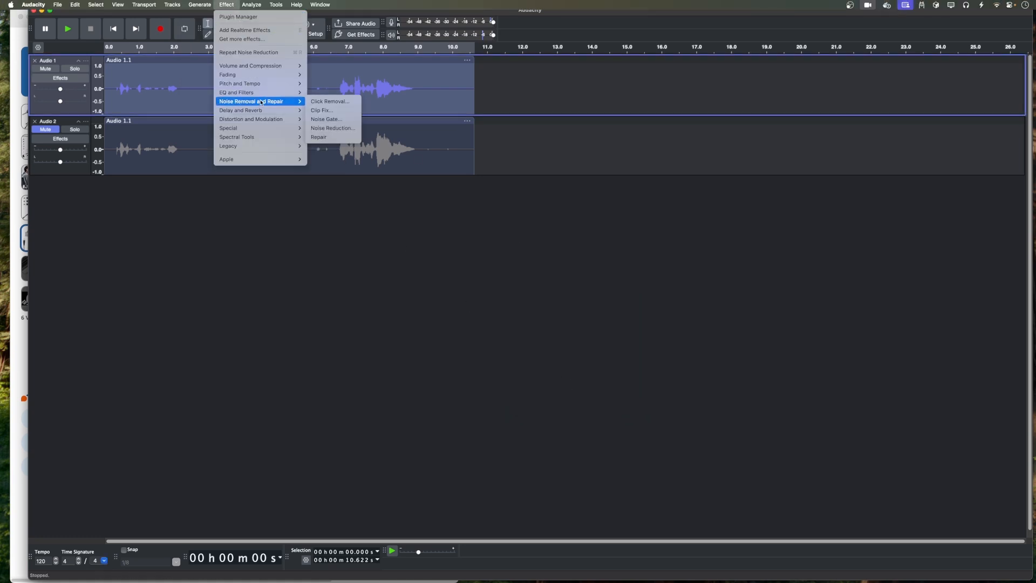
left_click(330, 129)
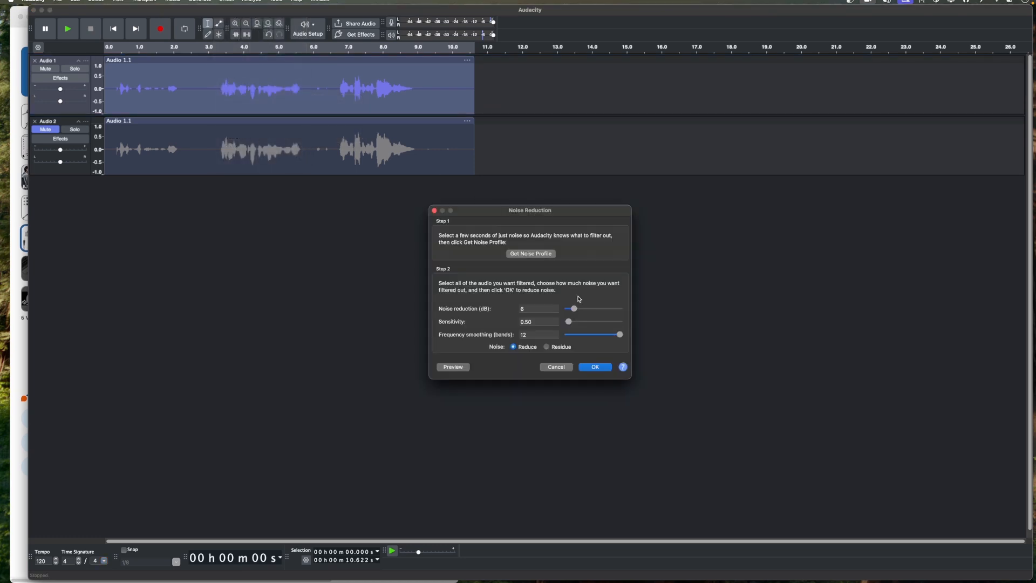
left_click(595, 368)
- Apply Normalize to the clip with peak amplitude at -6.0 dB
left_click(243, 6)
mouse_move(227, 4)
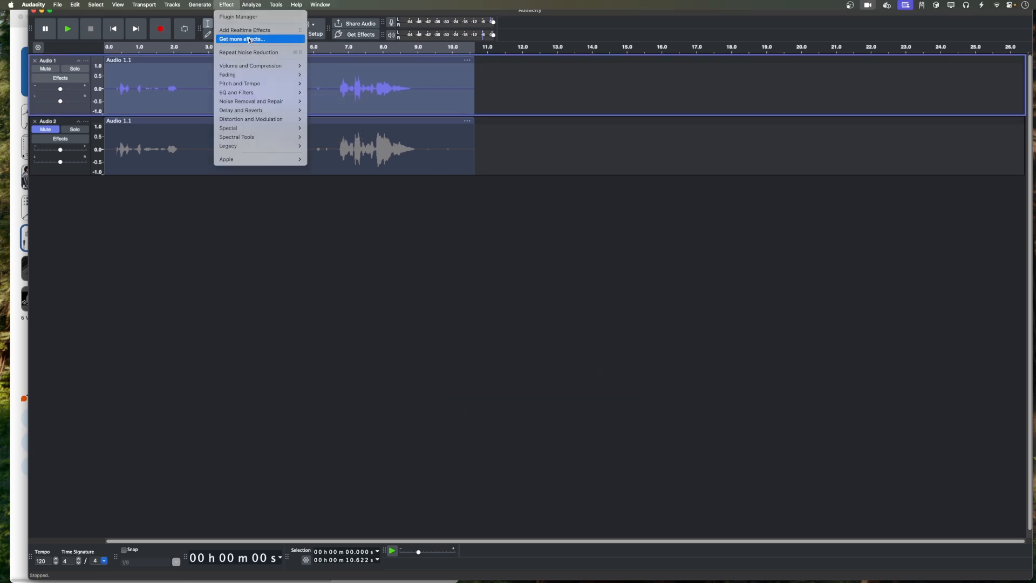
mouse_move(259, 65)
left_click(335, 112)
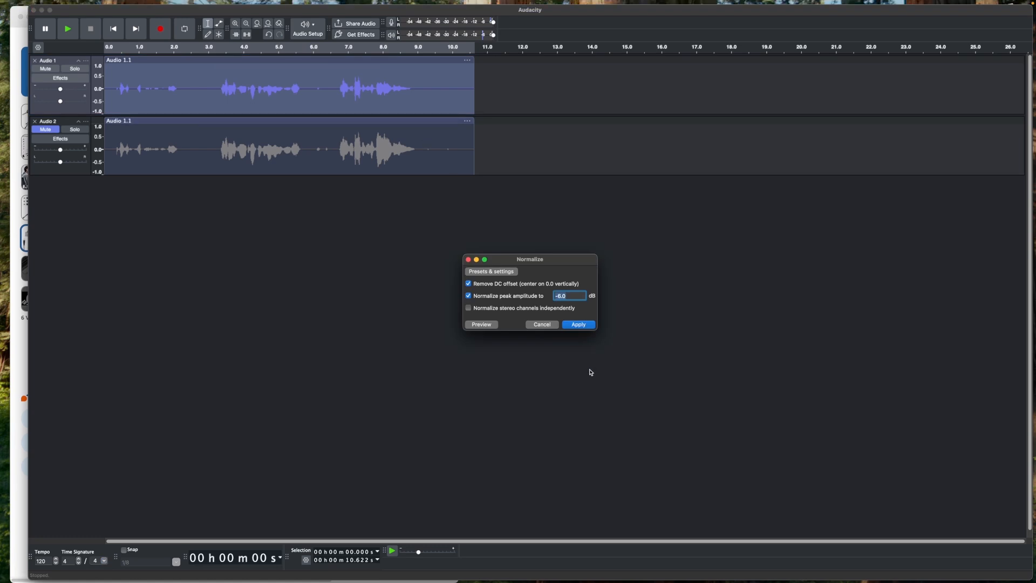
left_click(579, 324)
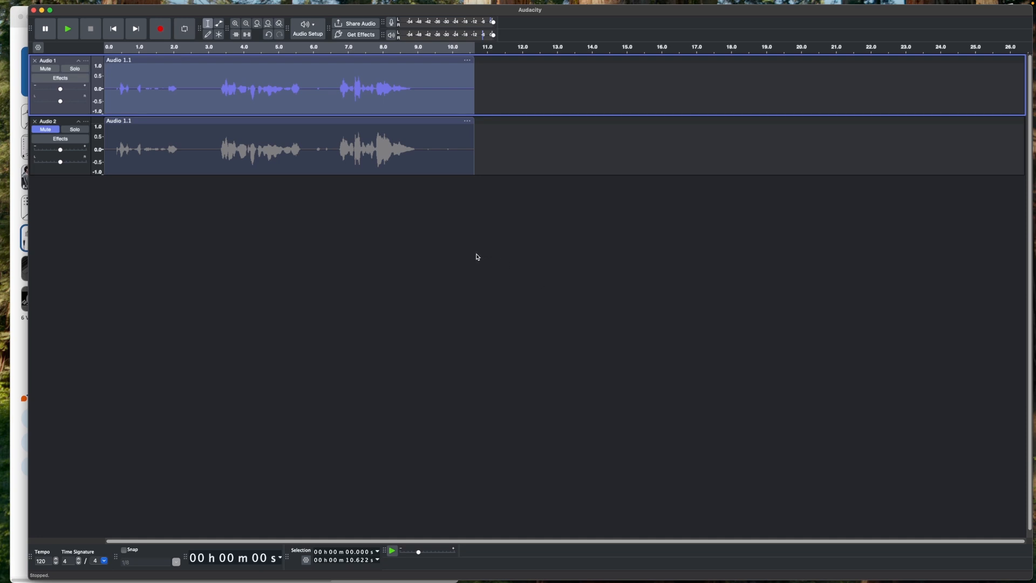
- Play back the processed first track
key("space")
mouse_move(198, 6)
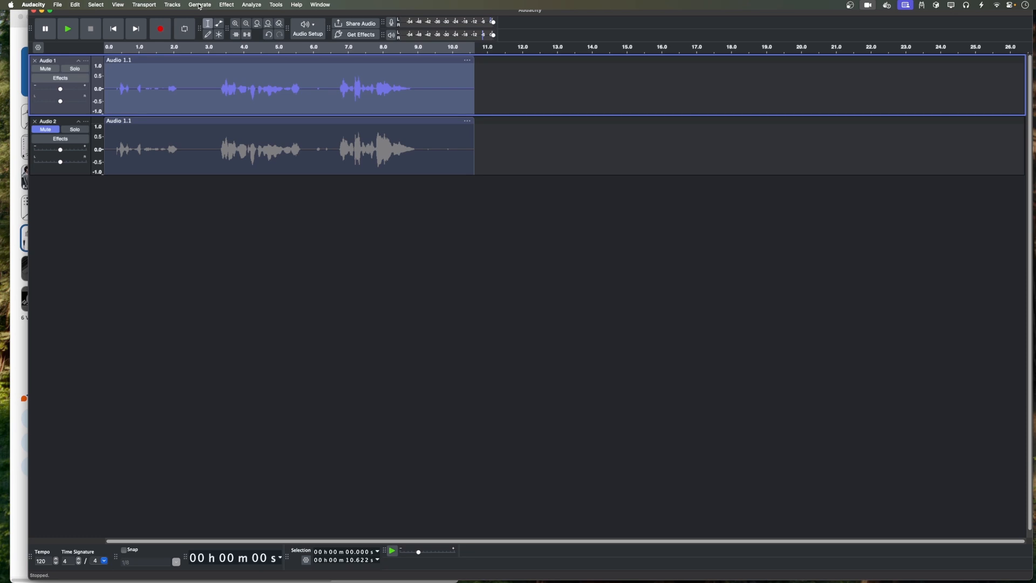
- Open the Apple AUSoundIsolation effect and preview it on the selected clip
left_click(200, 5)
mouse_move(224, 6)
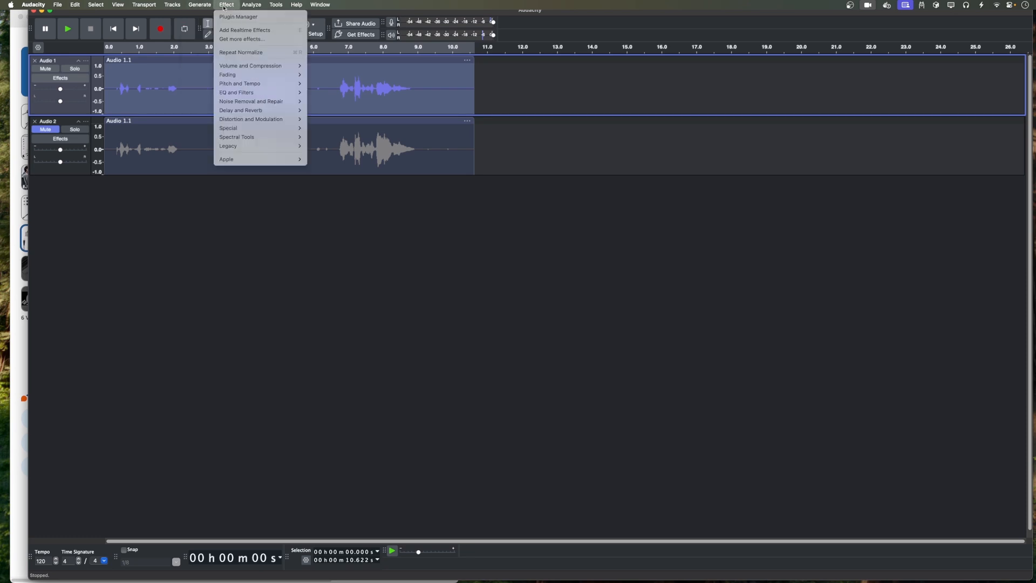
mouse_move(259, 159)
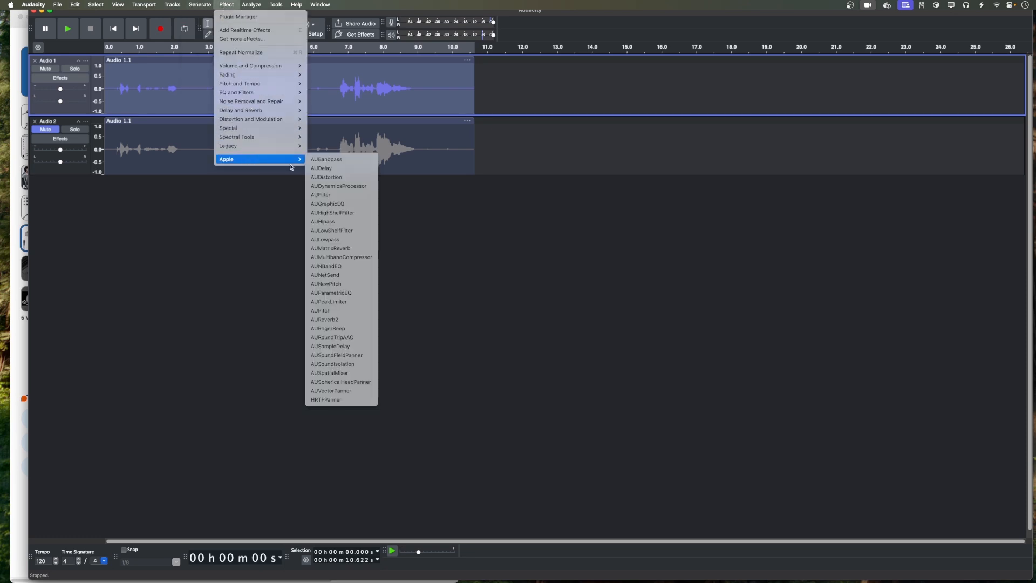
left_click(312, 365)
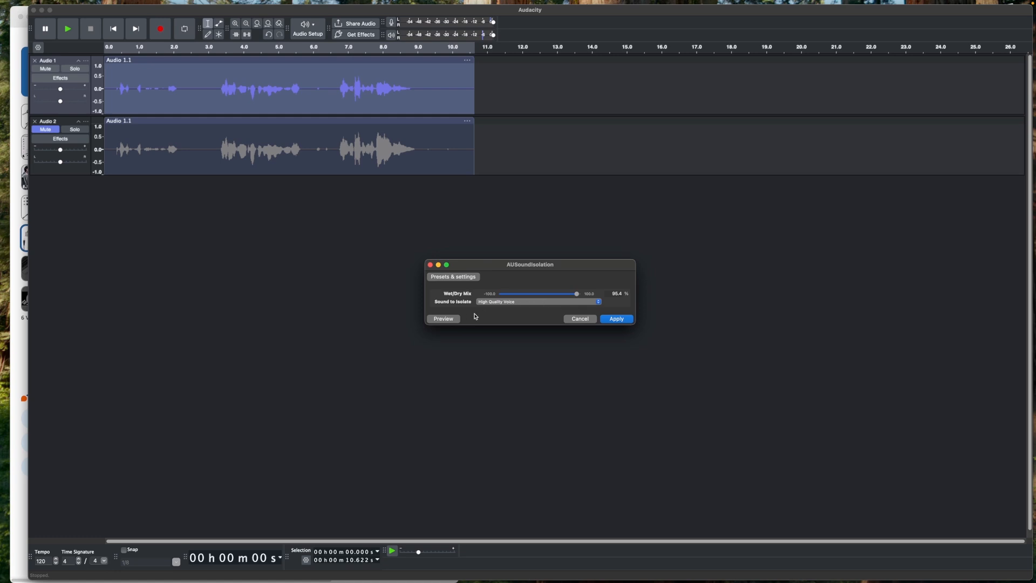
left_click(451, 321)
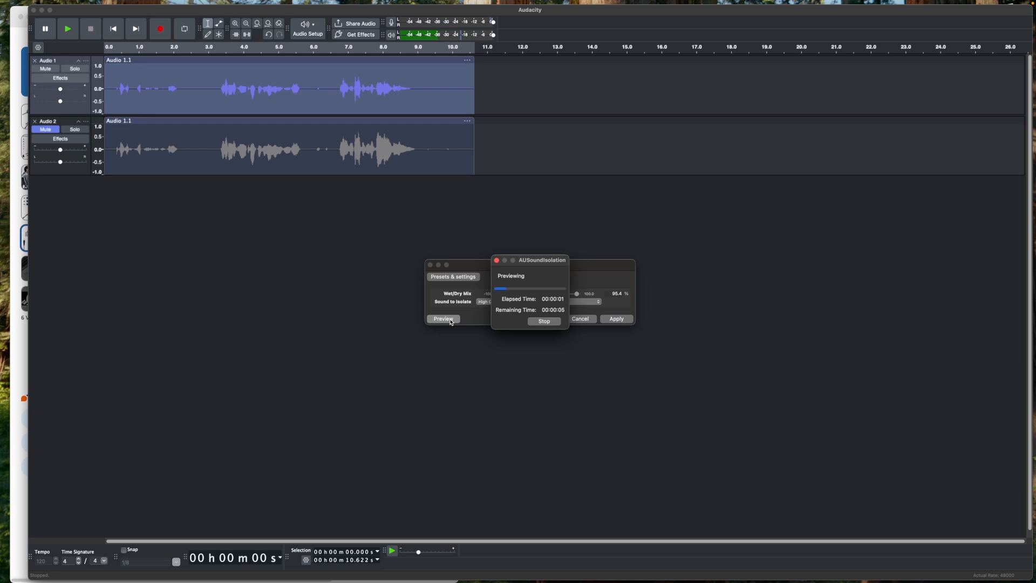
left_click(537, 321)
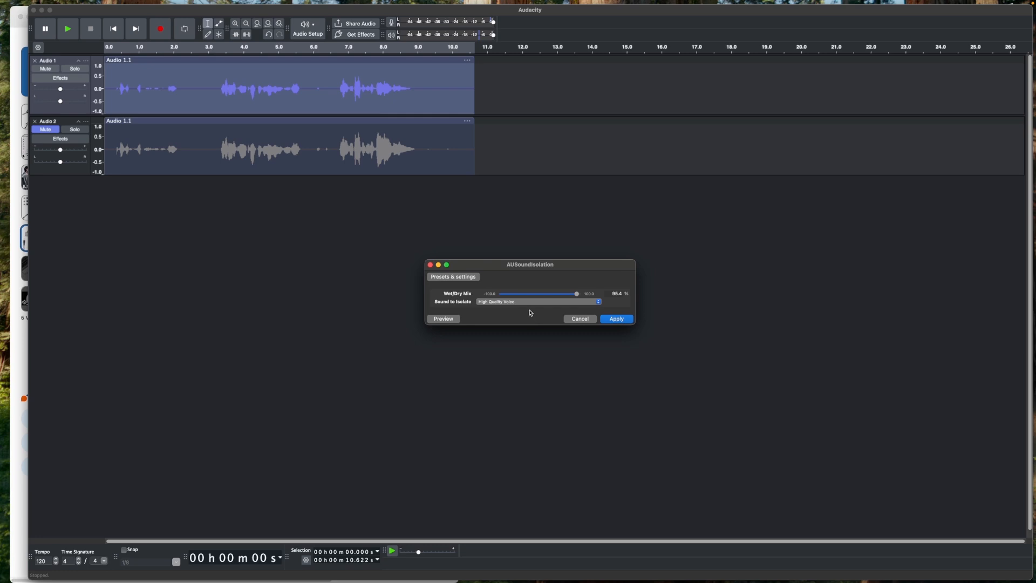
- Switch the sound to isolate to Voice and preview the result
left_click(533, 302)
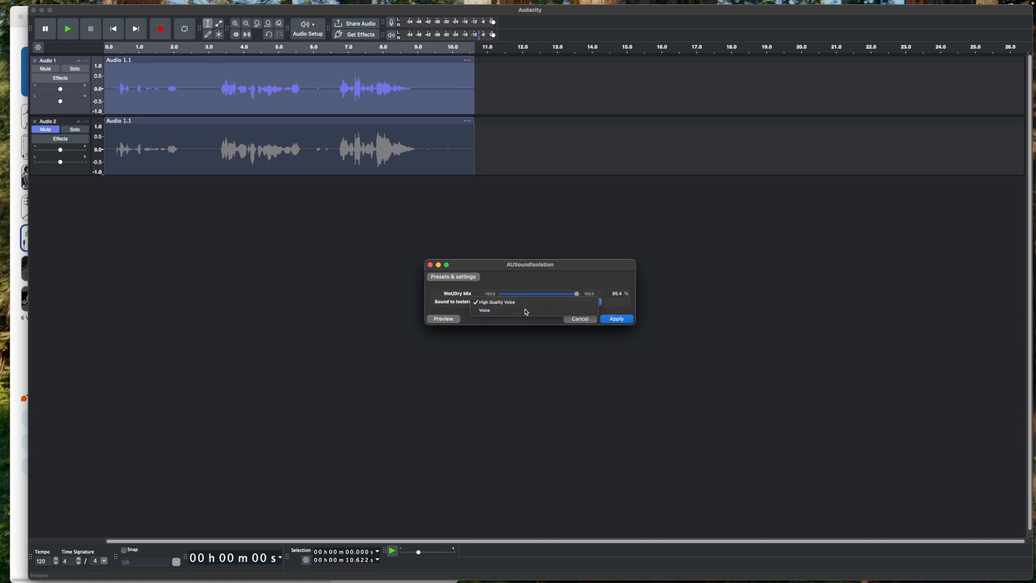
left_click(526, 311)
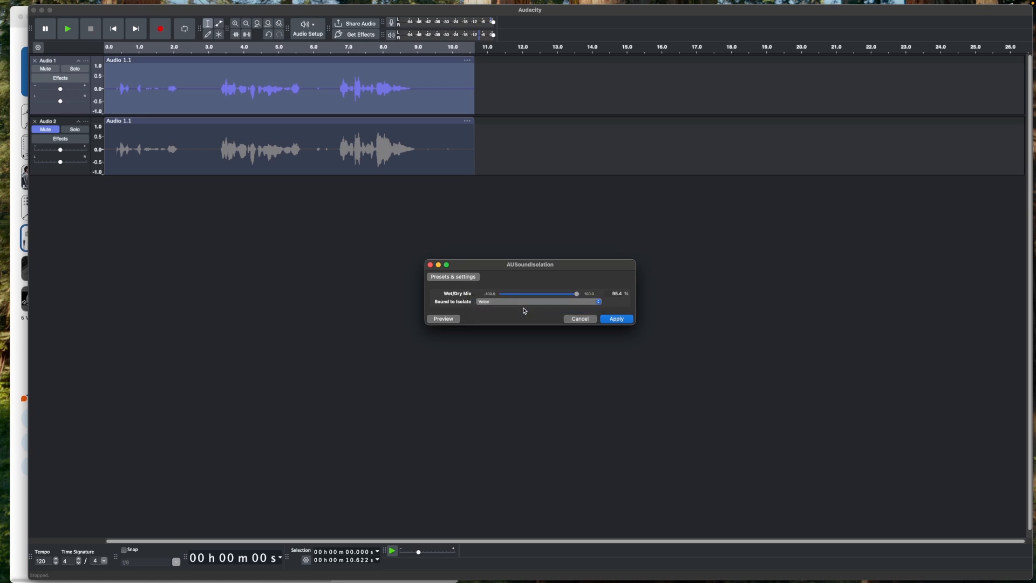
left_click(444, 320)
- Set the sound to isolate to High Quality Voice, raise the Wet/Dry Mix slightly, and apply AUSoundIsolation
left_click(540, 302)
left_click(519, 298)
mouse_move(577, 295)
left_mouse_down()
mouse_move(569, 297)
mouse_move(583, 297)
left_mouse_up()
left_click(616, 319)
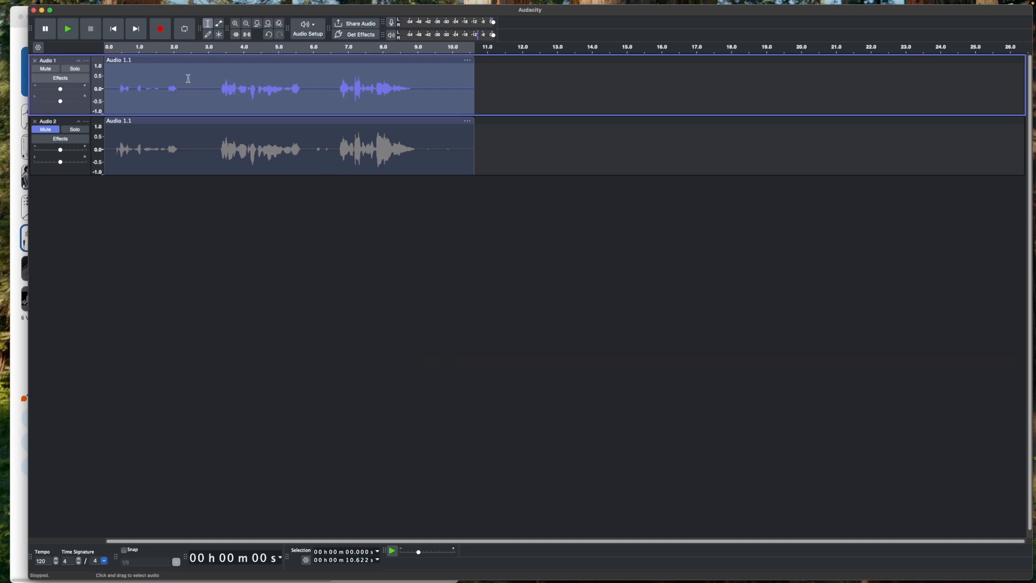
- Play back the isolated track and stop playback
left_click(72, 30)
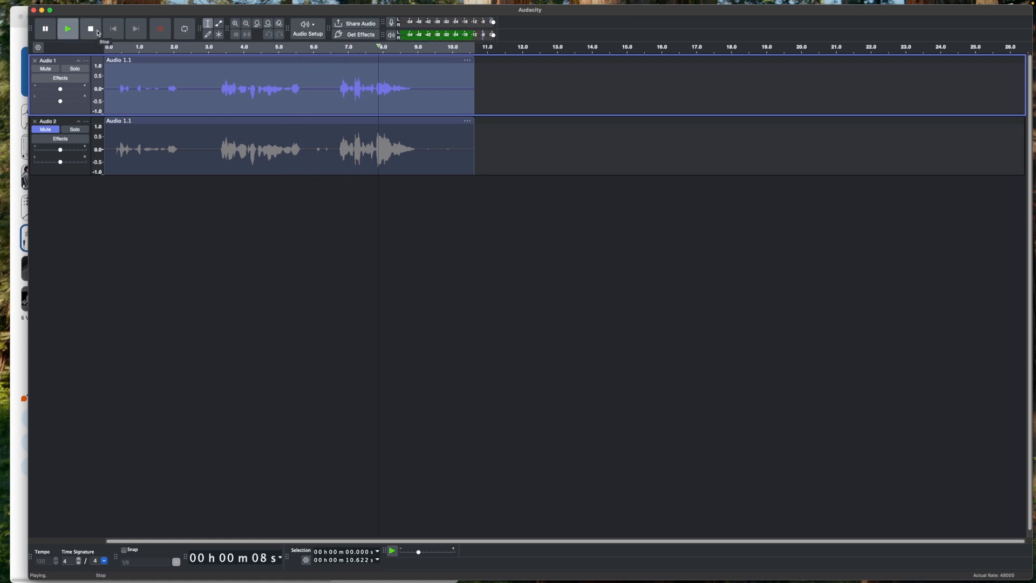
left_click(96, 32)
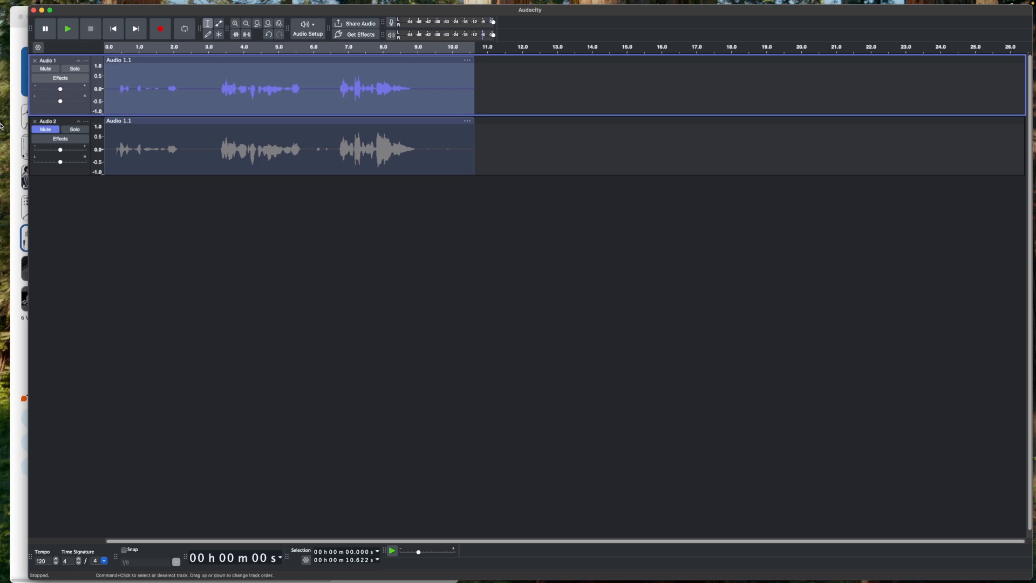
- Switch to the browser to review the OpenVINO AI plugin installation instructions, then return to the editor
left_click(11, 150)
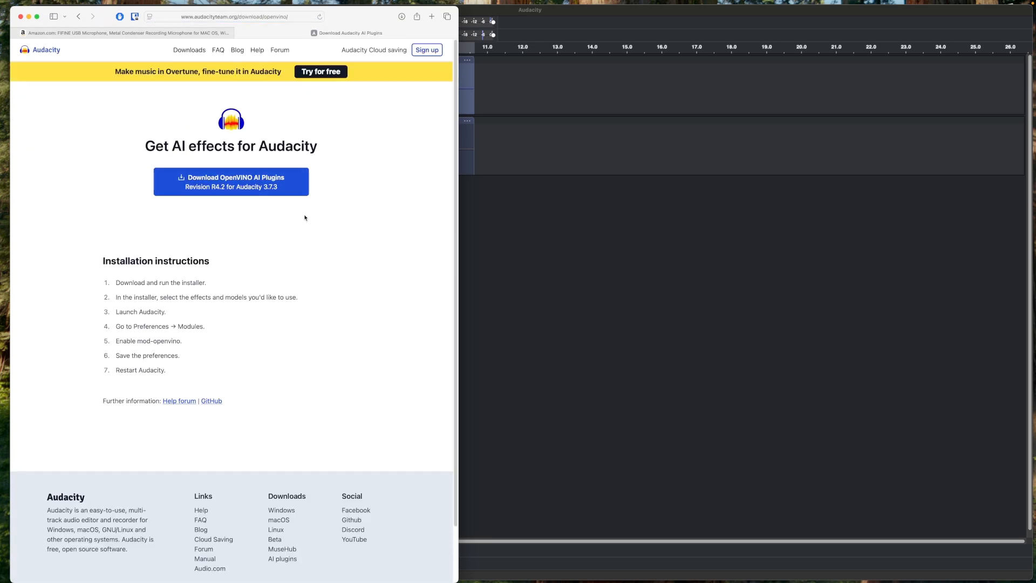
left_click_drag(115, 312, 182, 373)
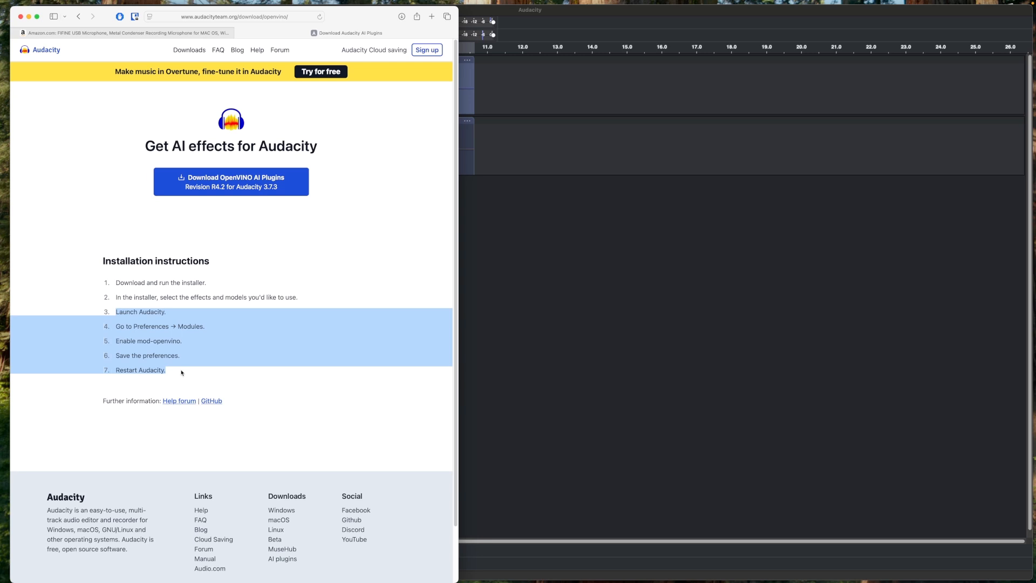
left_click(529, 359)
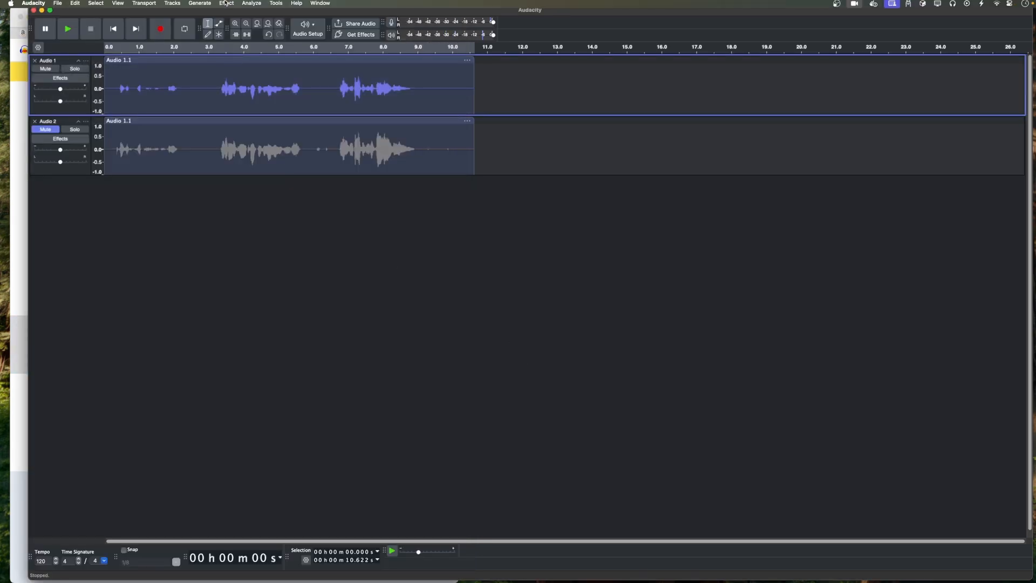
- Select the first track's audio from about 0.4 s to 2.4 s
left_click(227, 5)
mouse_move(239, 159)
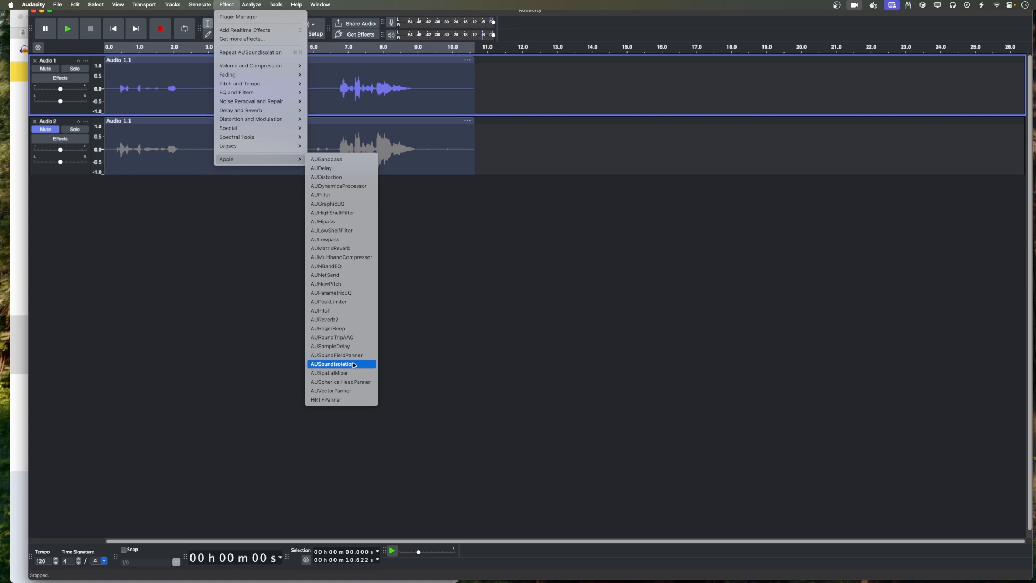
left_click(226, 236)
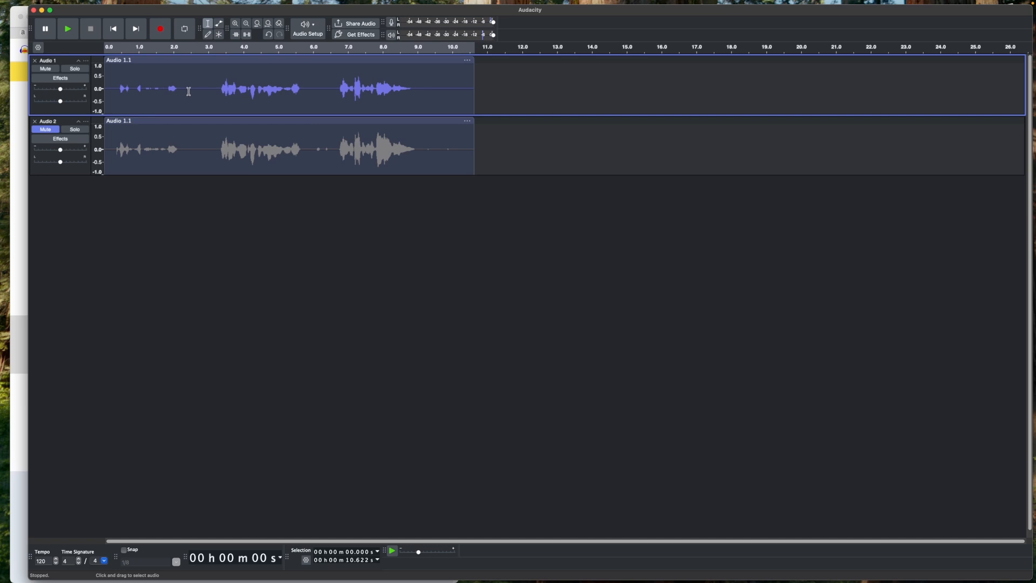
left_click_drag(189, 90, 117, 90)
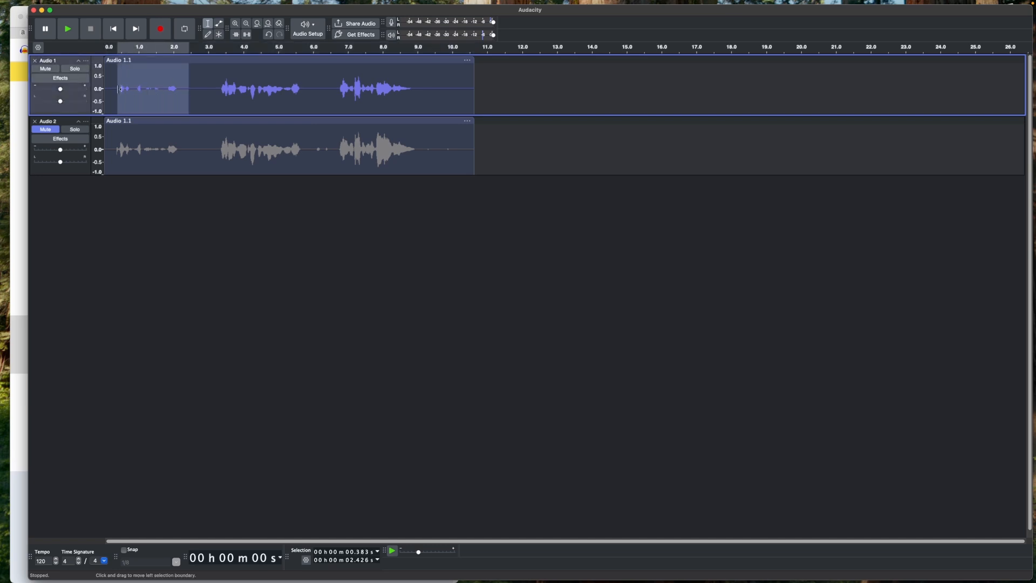